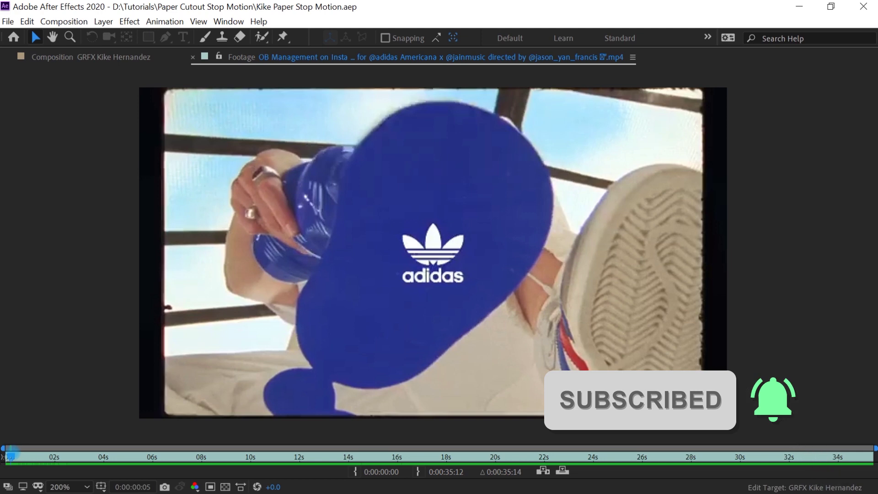
Step: Play the adidas Americana reference footage, rewind it, and step frame by frame past the AMERICANA title
key(space)
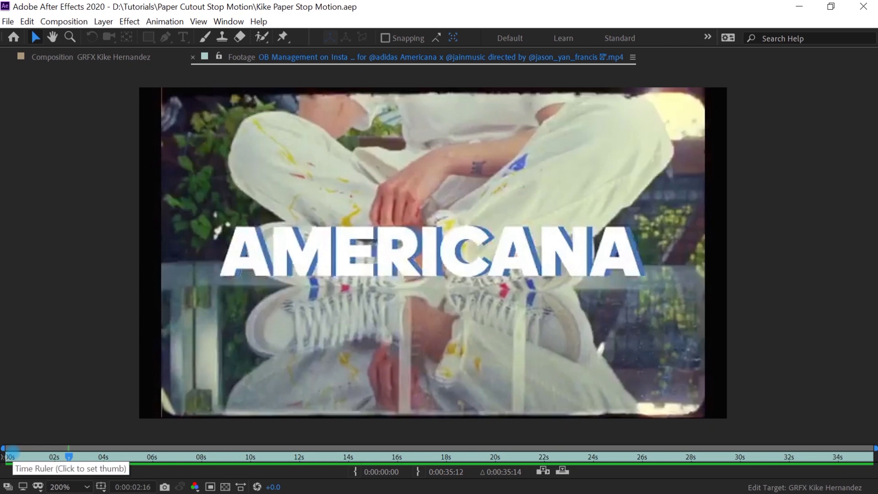
drag(68, 456, 19, 456)
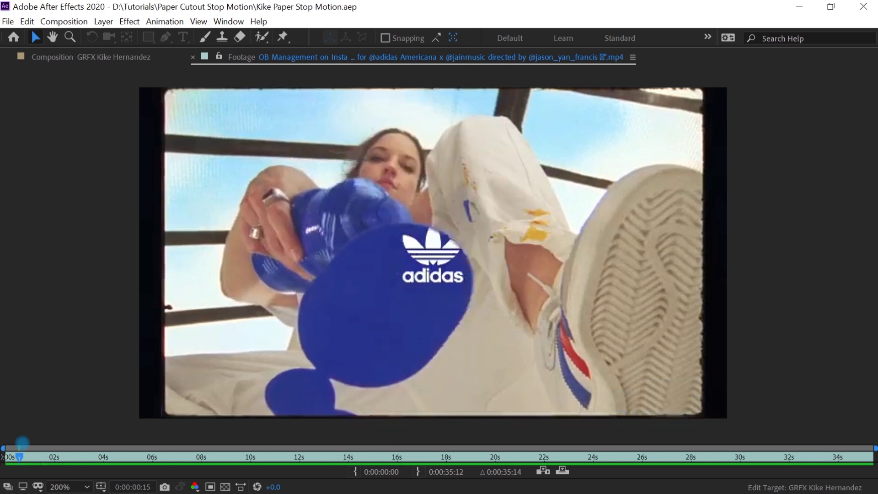
drag(19, 456, 31, 456)
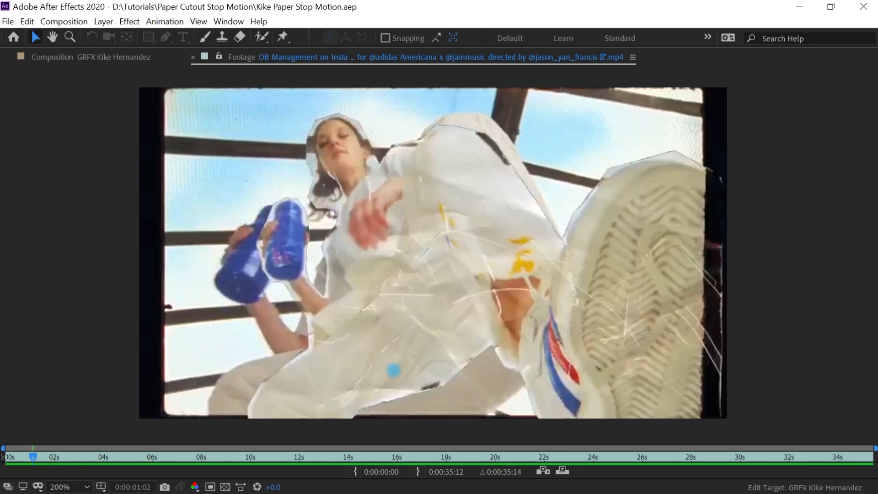
key(Page_Down)
key(Page_Down)
key(Page_Down)
key(Page_Down)
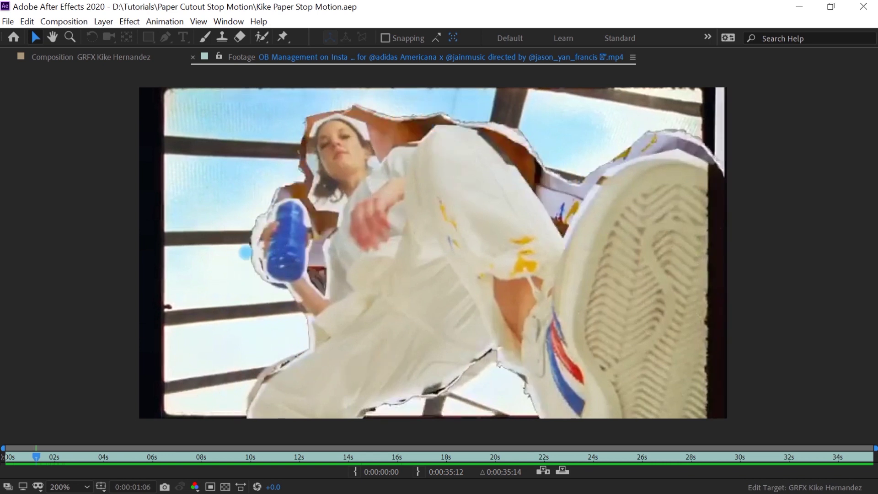
key(Page_Down)
key(Page_Down)
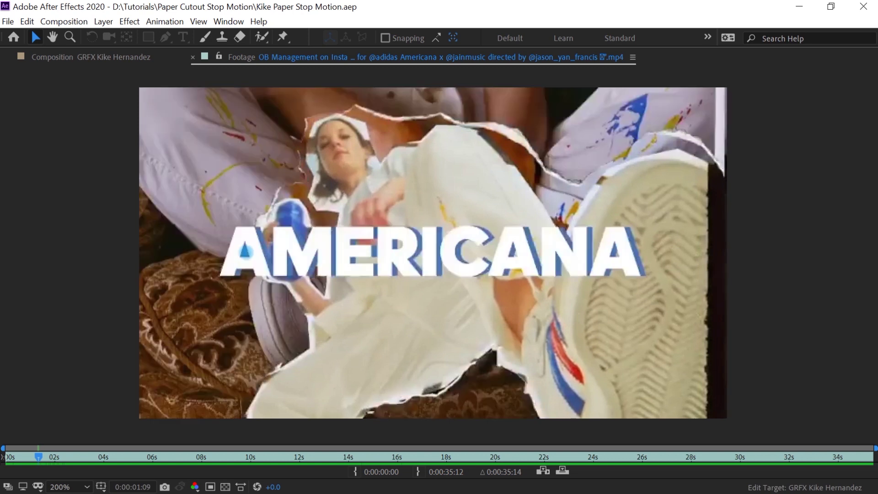
key(Page_Down)
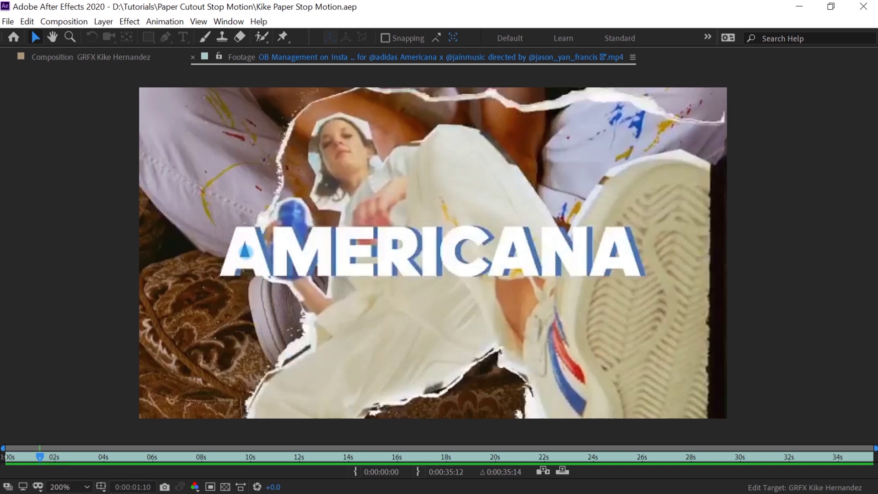
key(Page_Down)
key(Page_Down)
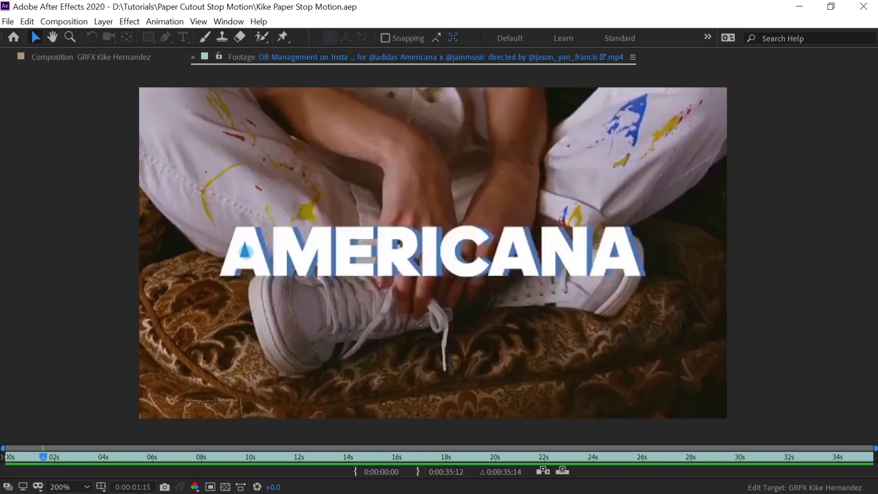
key(Page_Down)
key(Page_Down)
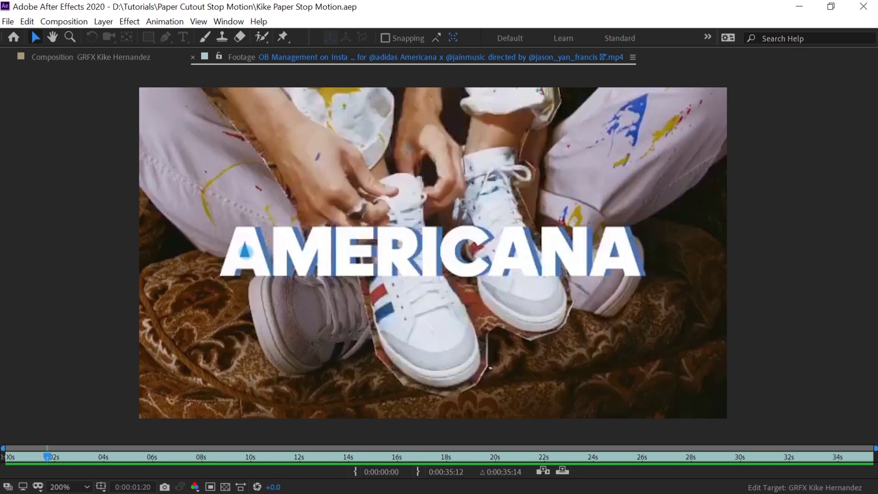
key(Page_Down)
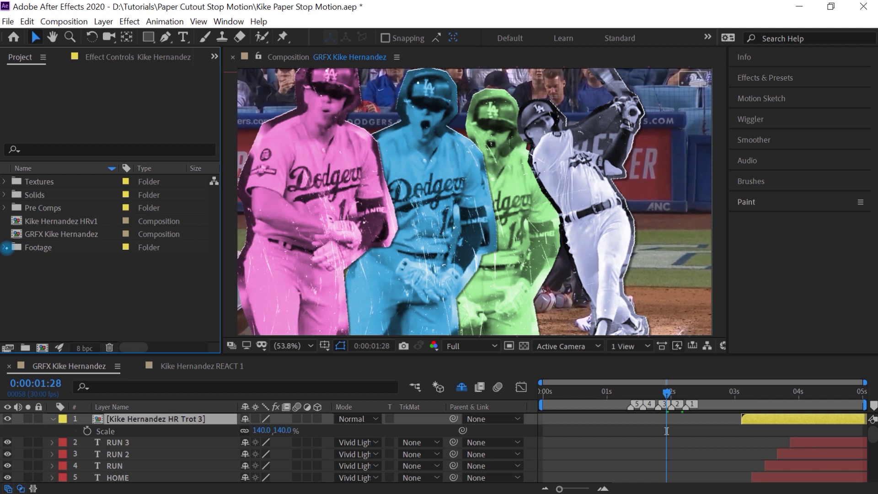
Step: Create a new composition from the HR2.mp4 clip in the Footage folder
click(5, 247)
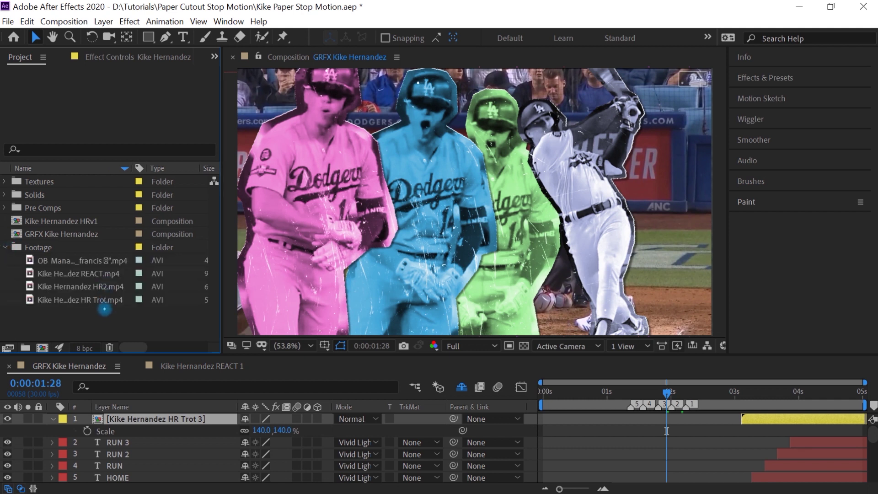
click(107, 288)
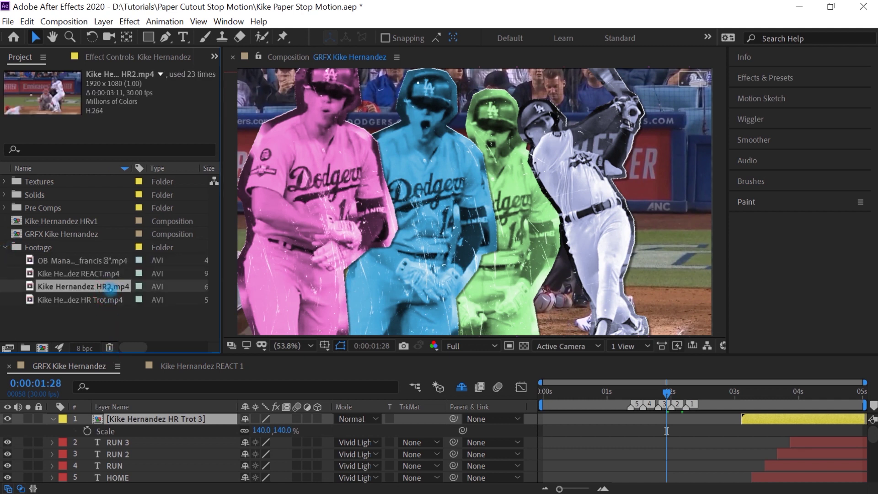
drag(108, 285, 44, 351)
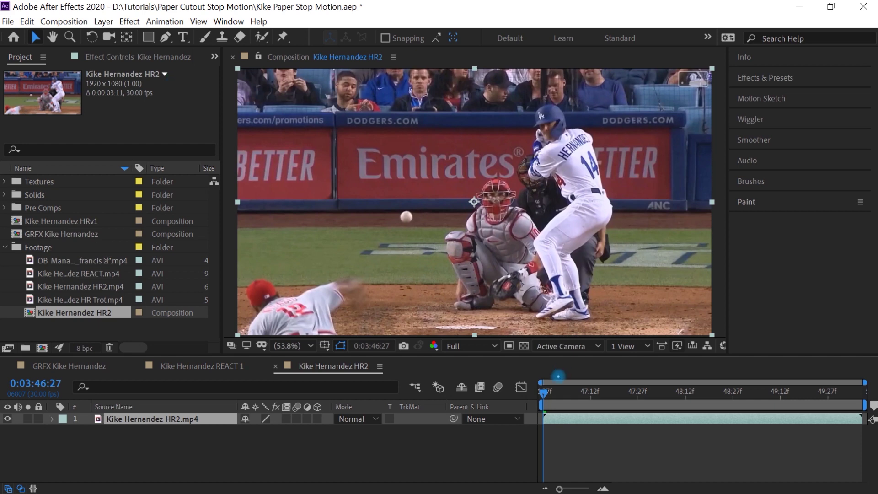
Step: Freeze the HR2 layer on the frame where the bat meets the ball
drag(543, 394, 641, 392)
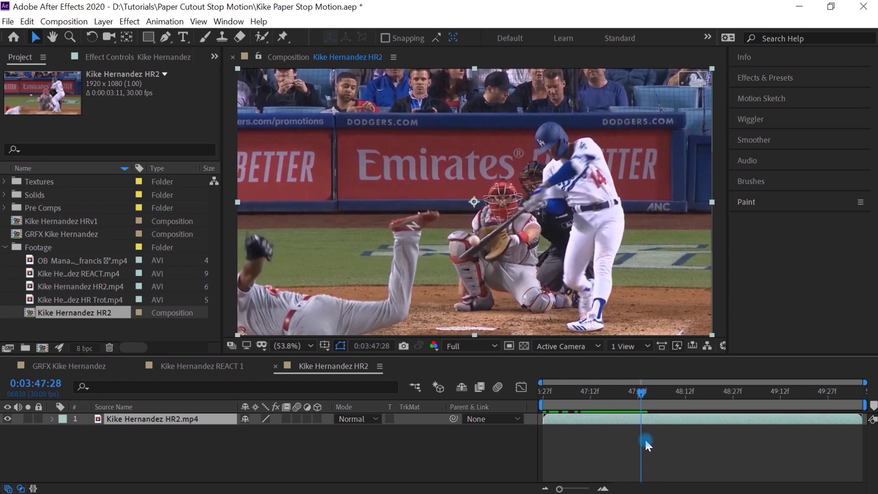
right_click(639, 423)
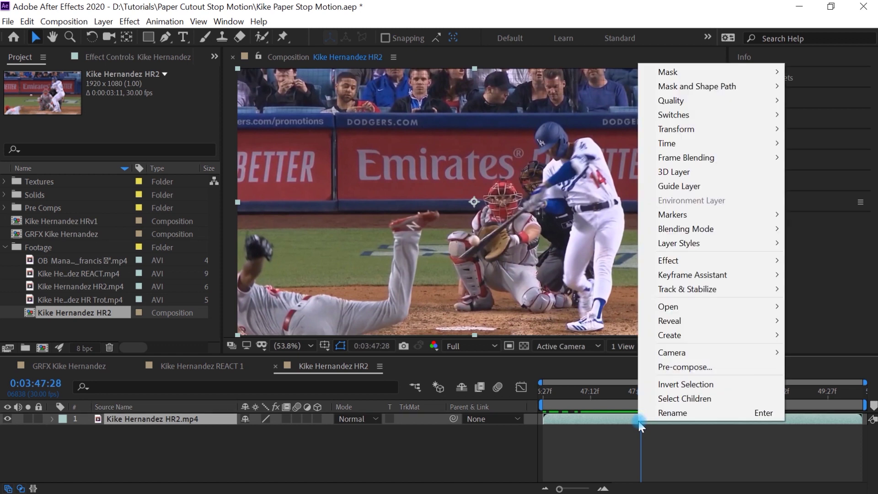
mouse_move(674, 151)
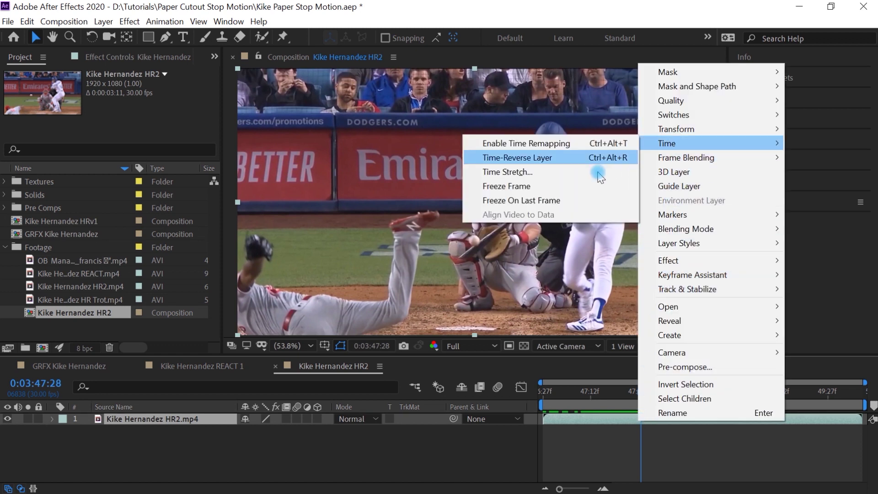
click(561, 186)
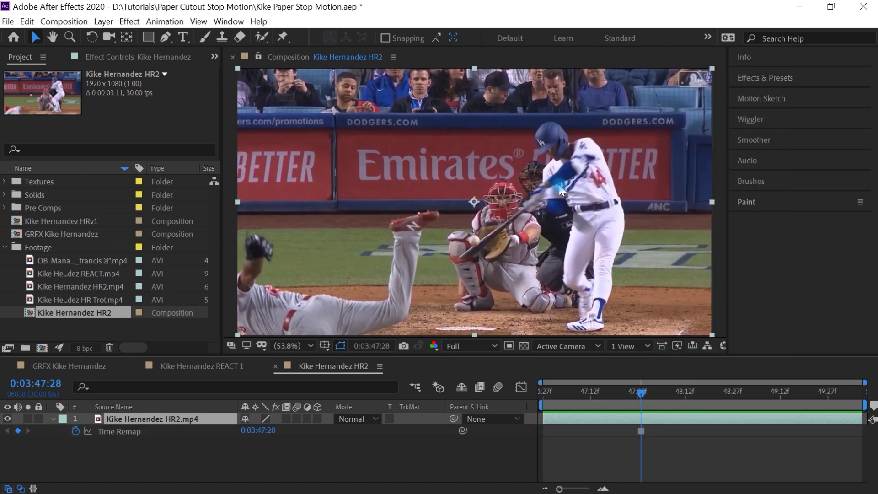
drag(641, 393, 623, 401)
Step: Pick the Pen tool and zoom the maximized viewer to 100%, centred on the batter
click(166, 37)
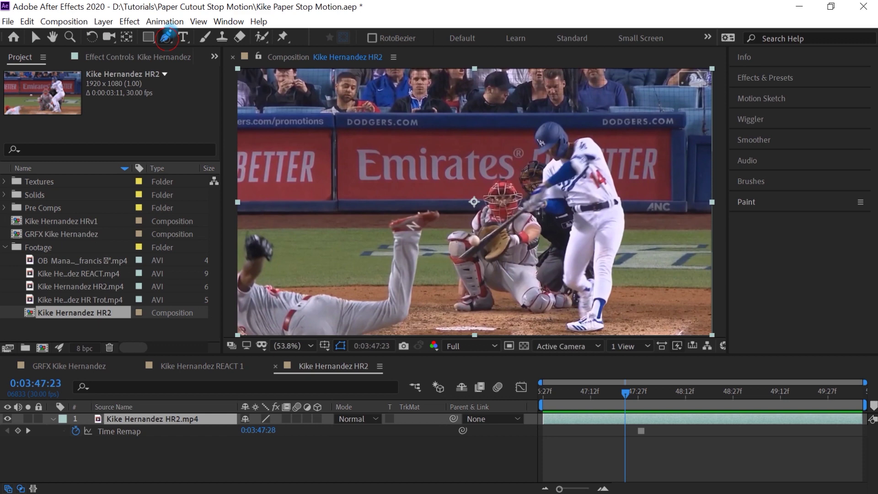
key(grave)
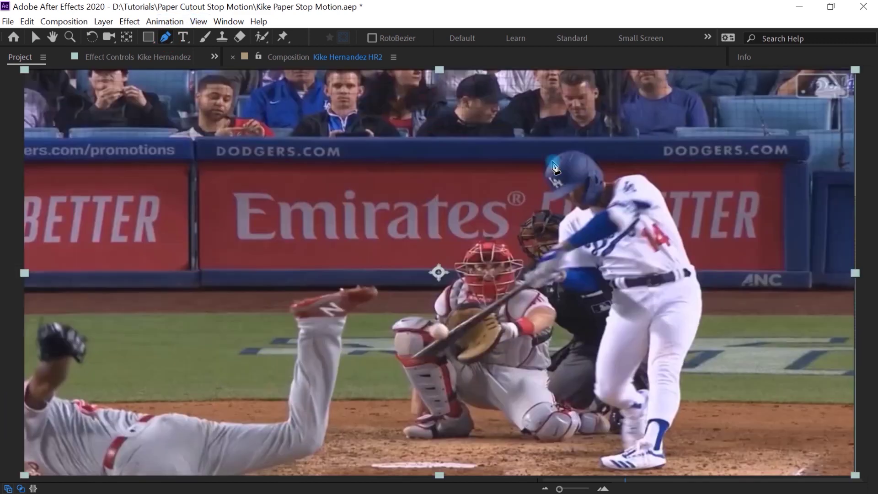
key(period)
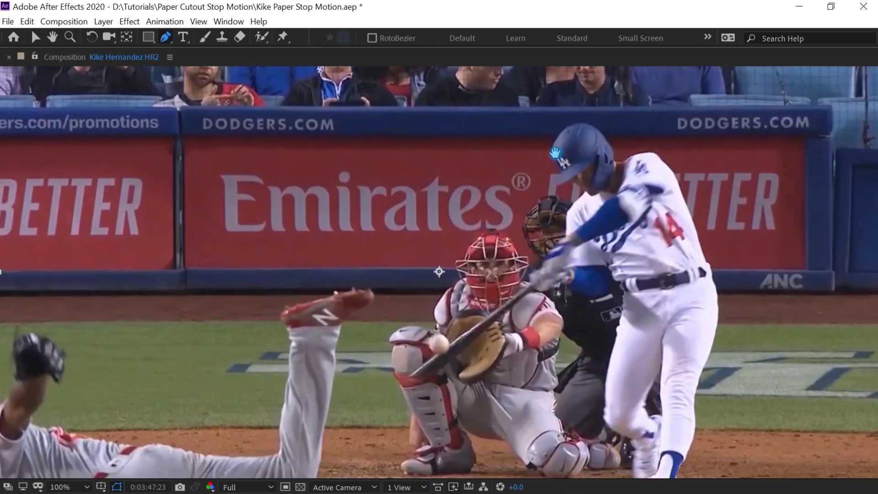
key(h)
drag(621, 261, 522, 222)
key(g)
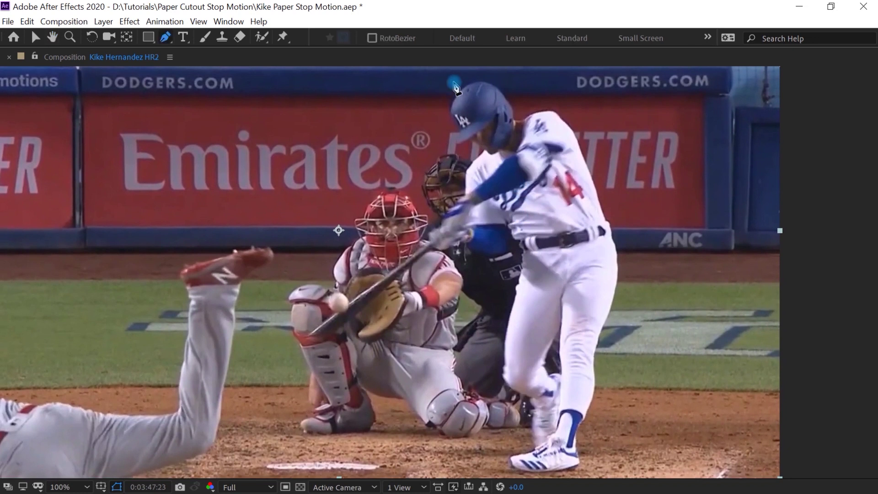
Step: Trace mask points from the helmet down the bat, around the catcher's leg, up to the batter's hip
click(454, 84)
click(438, 100)
click(447, 128)
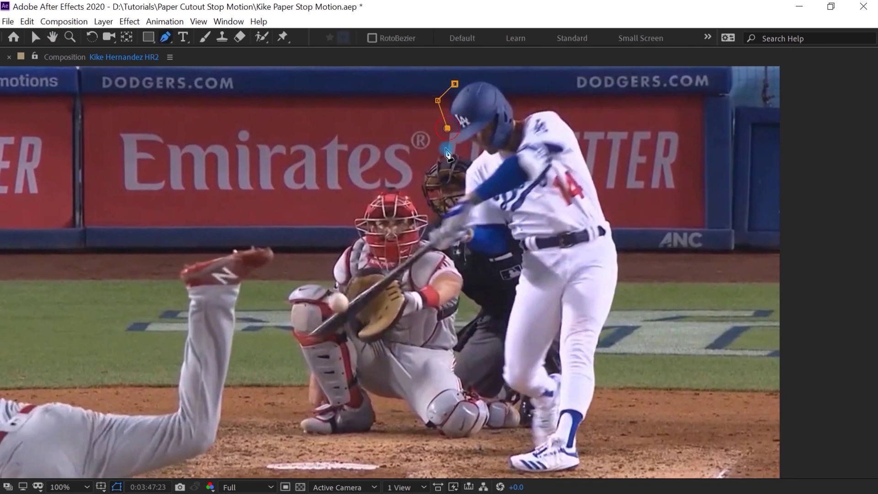
click(440, 155)
click(468, 152)
click(456, 169)
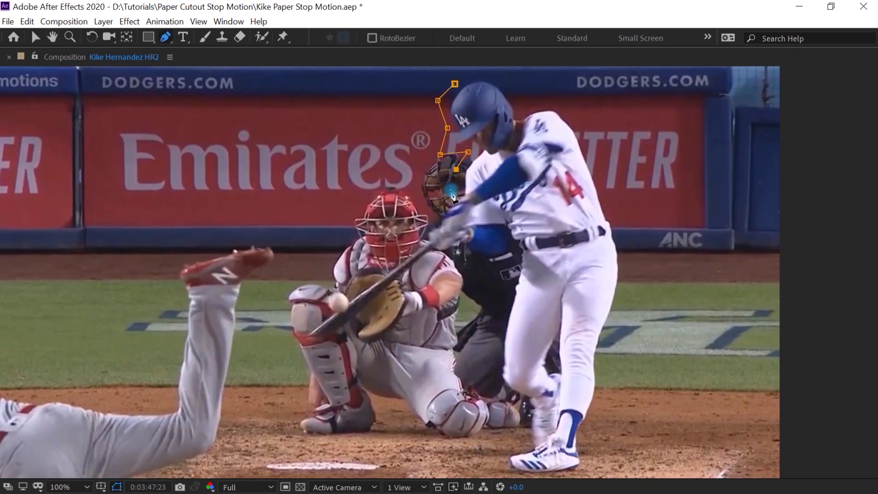
click(455, 193)
click(432, 210)
click(417, 235)
click(351, 283)
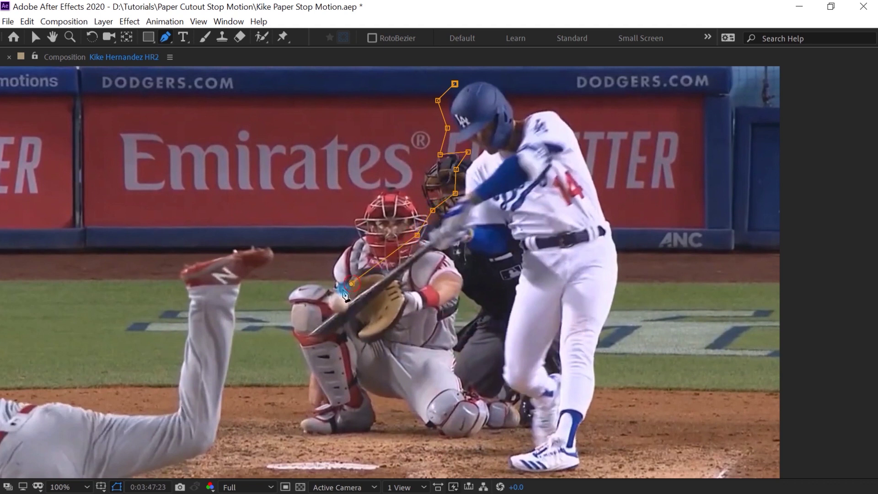
click(321, 292)
click(295, 337)
click(292, 356)
click(334, 353)
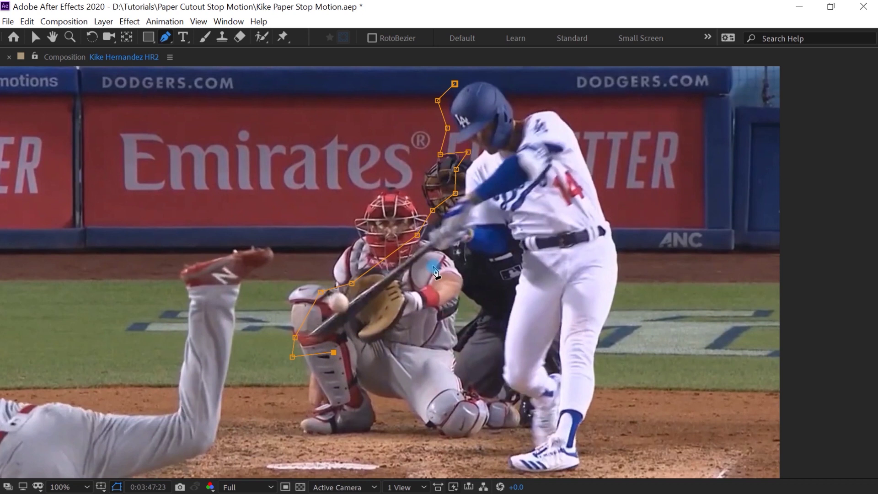
click(433, 266)
click(456, 257)
click(476, 275)
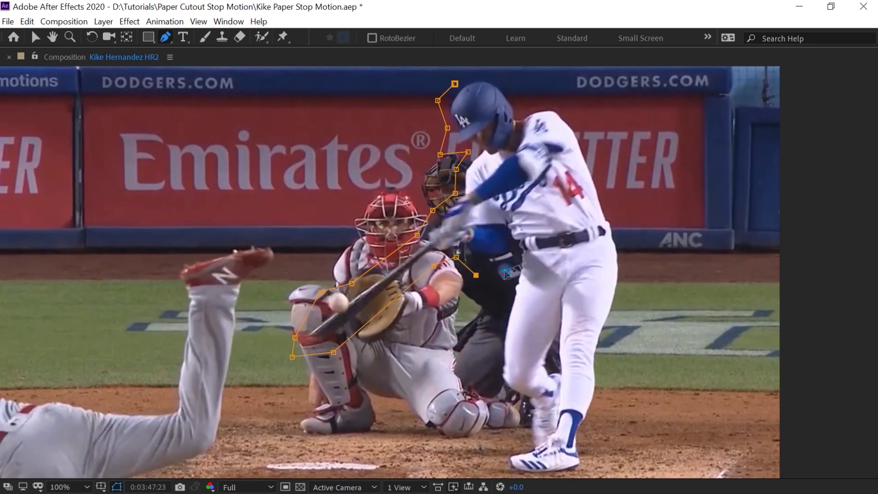
Step: Continue the mask down the batter's front leg, around the front foot and beneath his feet
key(h)
drag(512, 322, 466, 273)
key(g)
click(467, 270)
click(467, 300)
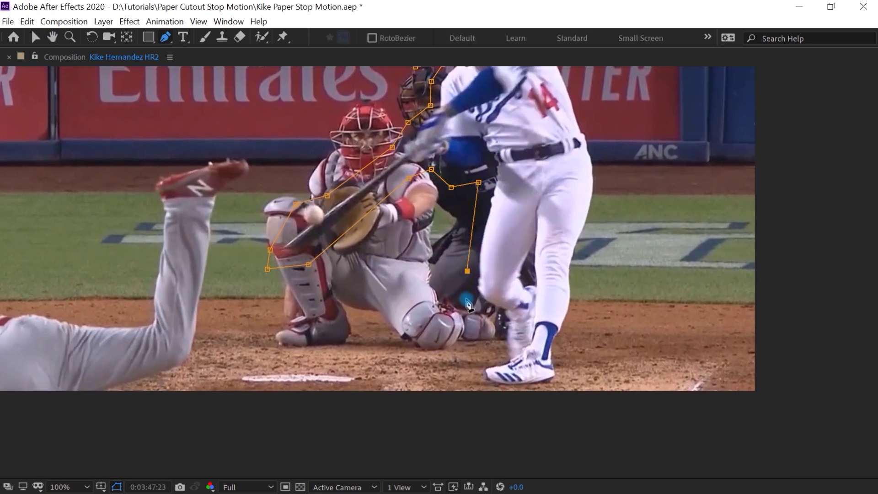
click(488, 317)
click(499, 350)
click(470, 366)
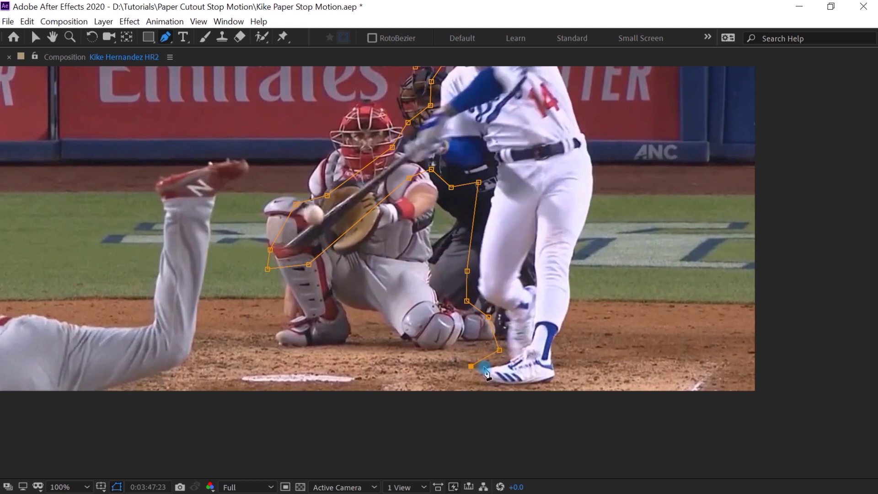
click(473, 380)
click(517, 391)
click(572, 378)
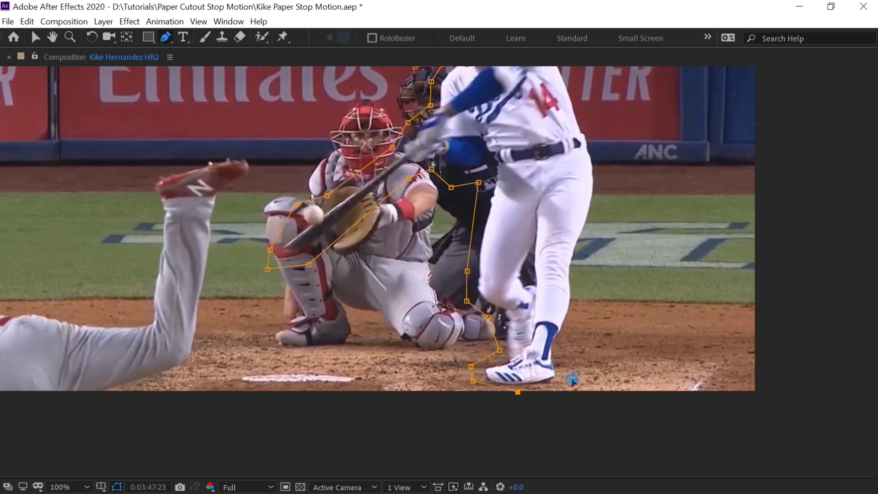
click(562, 347)
drag(585, 316, 547, 364)
click(533, 364)
Step: Trace the mask up the back leg and back, over the helmet, and close it at the first vertex
click(527, 321)
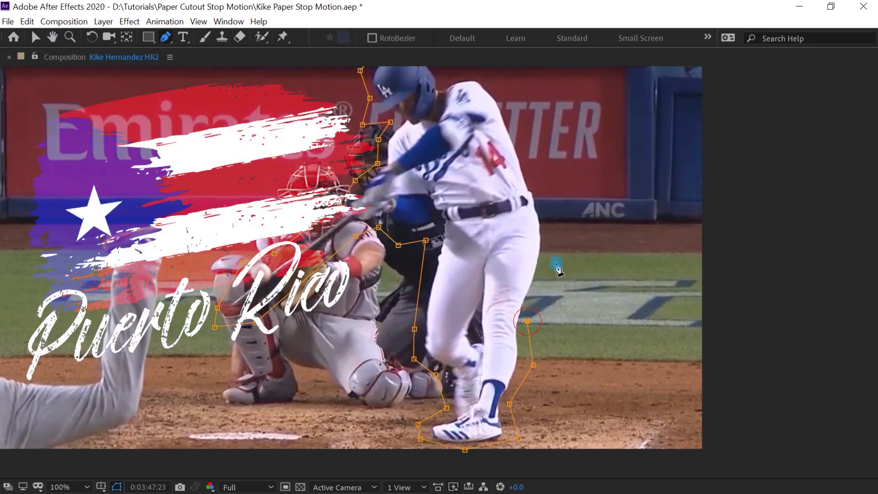
click(554, 241)
drag(537, 164, 537, 246)
click(535, 240)
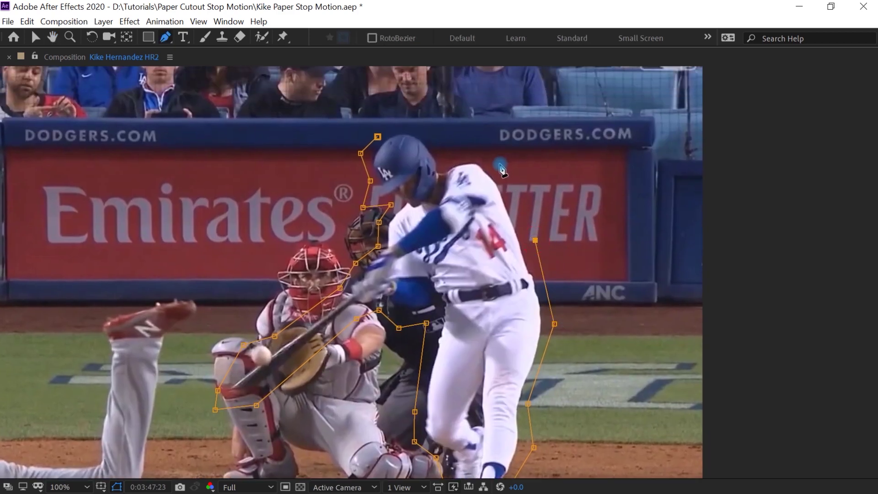
click(492, 162)
click(469, 155)
click(447, 158)
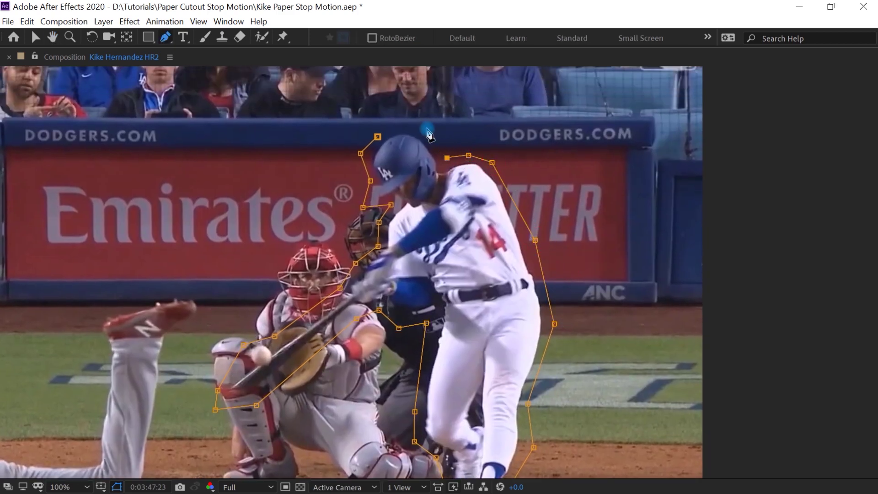
click(424, 129)
click(395, 128)
click(376, 136)
click(378, 136)
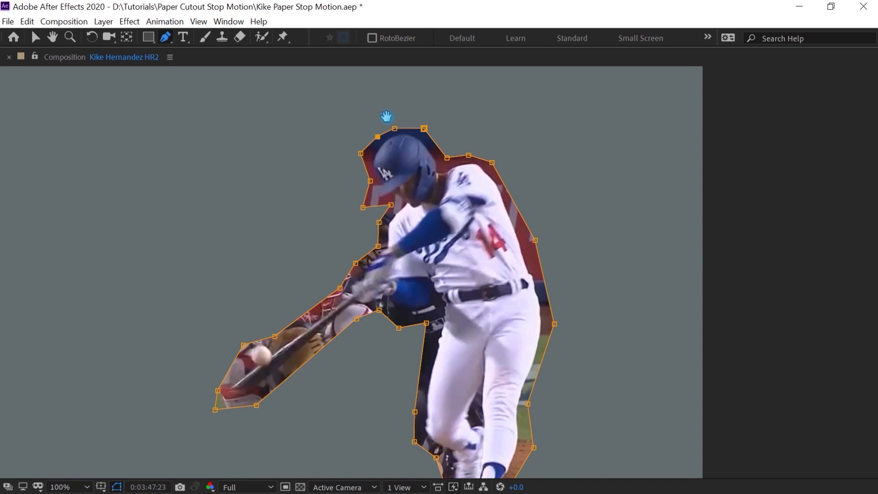
Step: Apply the Stylize > Roughen Edges effect to the batter footage layer
scroll(594, 288, down, 2)
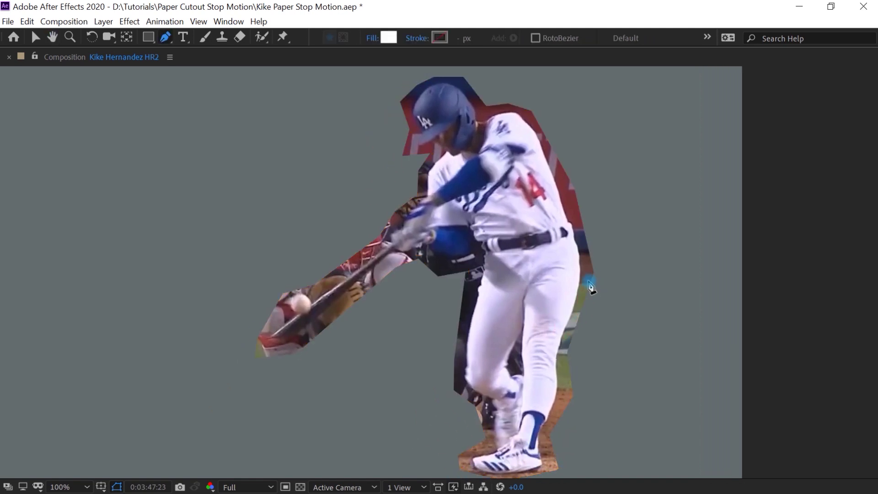
scroll(590, 285, up, 1)
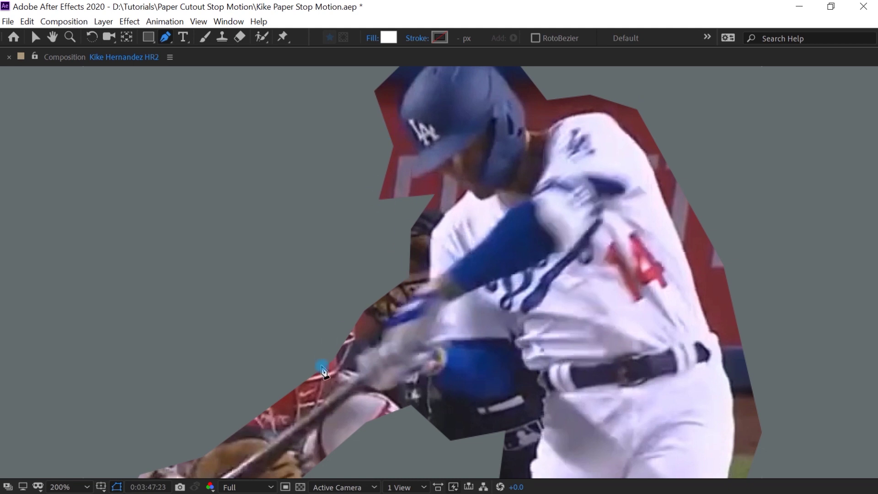
scroll(323, 370, down, 1)
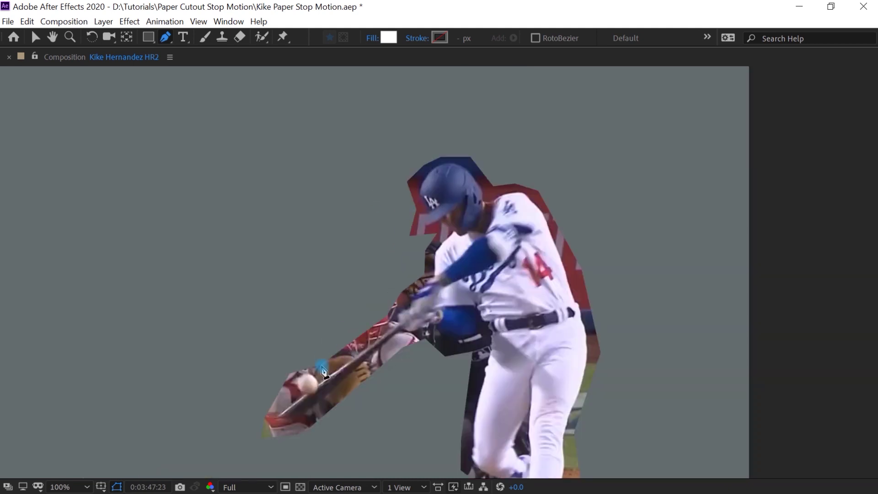
key(grave)
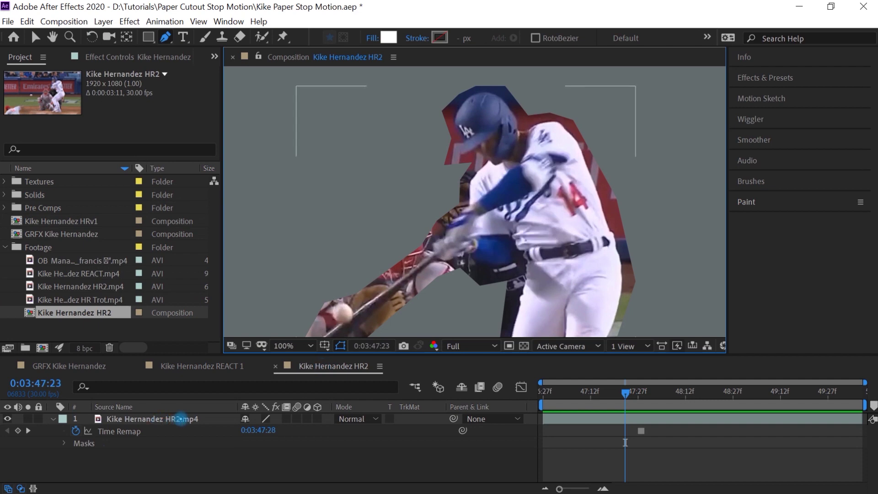
click(183, 418)
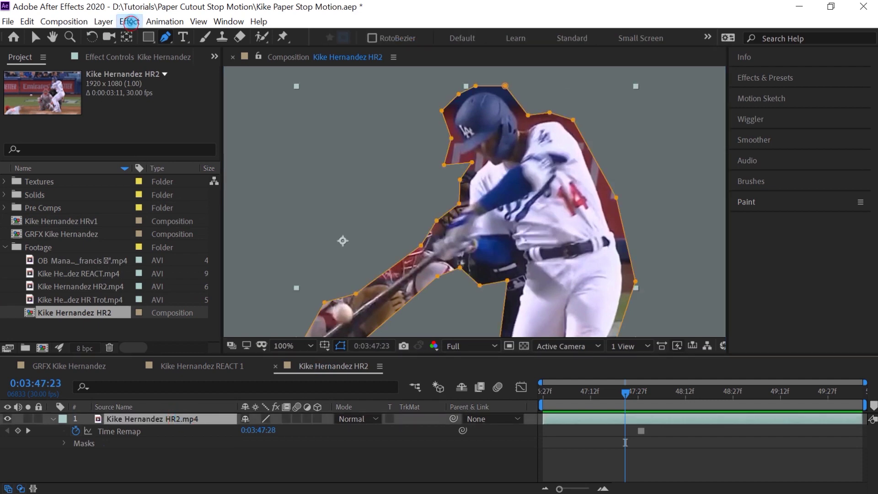
click(130, 21)
mouse_move(142, 442)
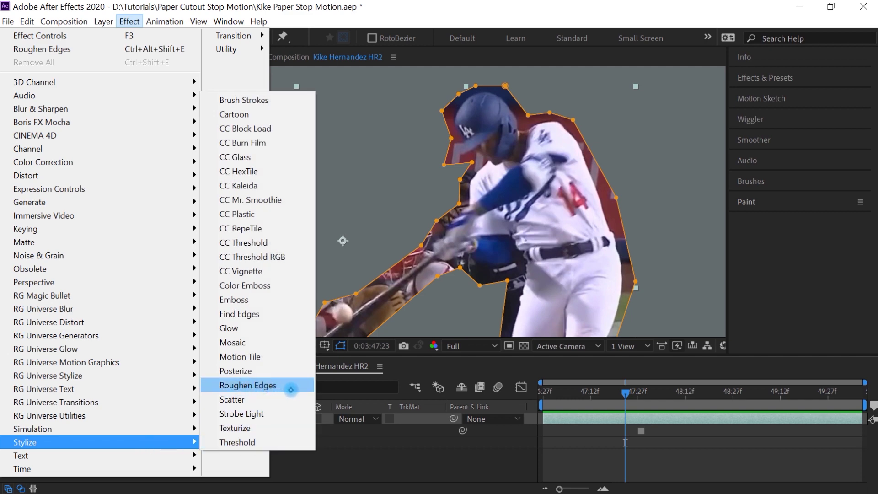
click(289, 386)
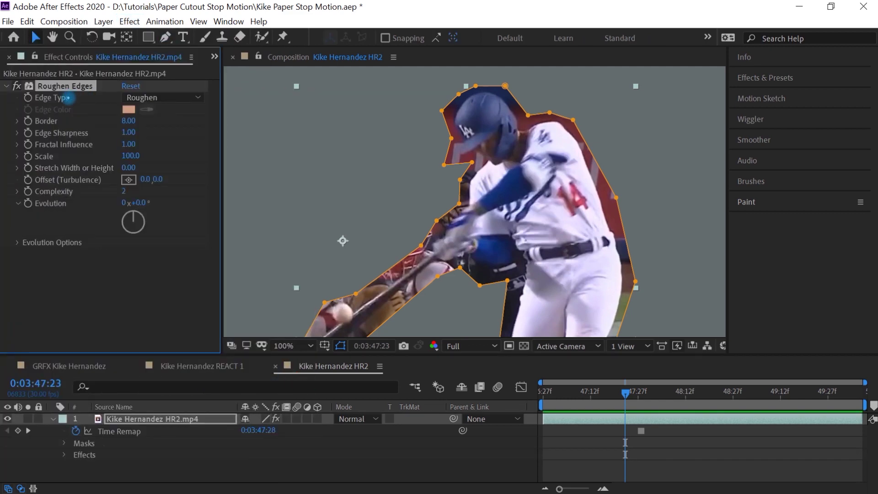
Step: Set Roughen Edges to Spiky, Border 3, Edge Sharpness 2, Scale 30 and Complexity 3
click(179, 98)
click(151, 154)
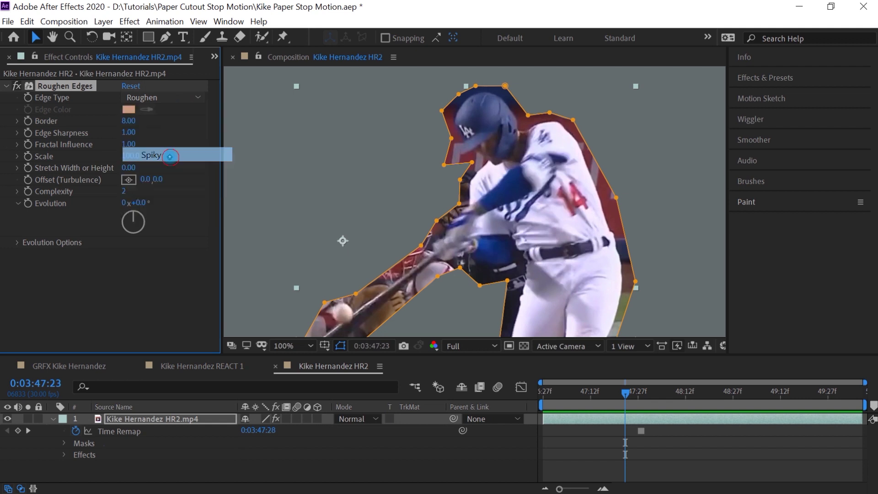
click(128, 121)
text(3)
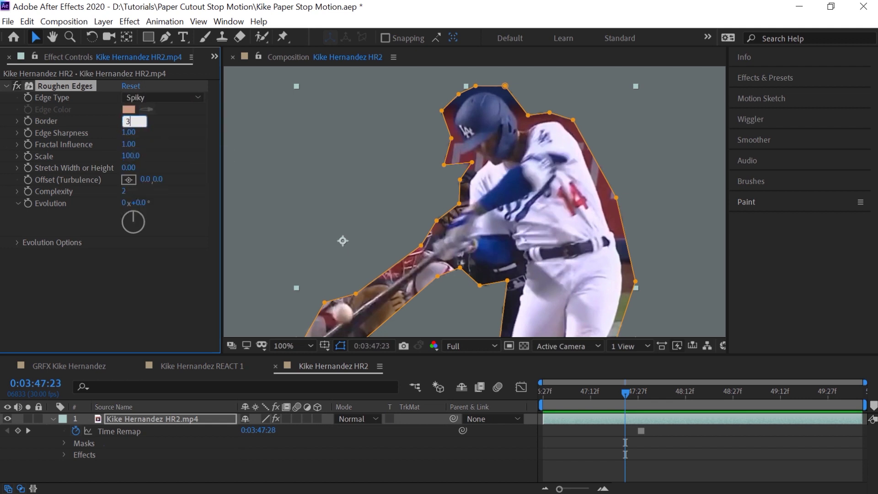
key(Tab)
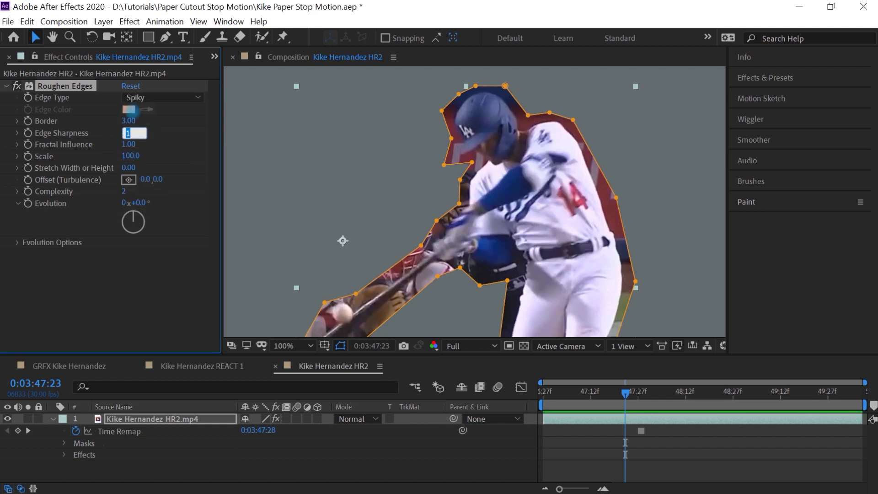
text(2)
key(Tab)
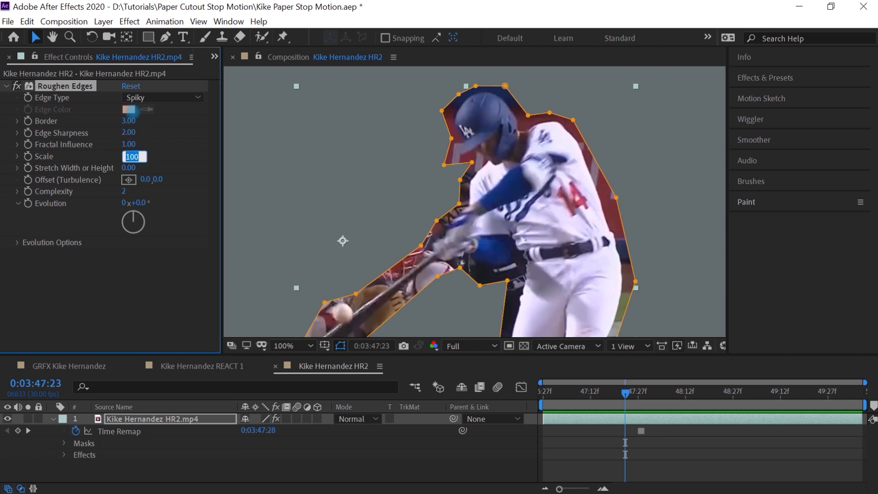
text(30)
key(Tab)
key(Tab)
key(Tab)
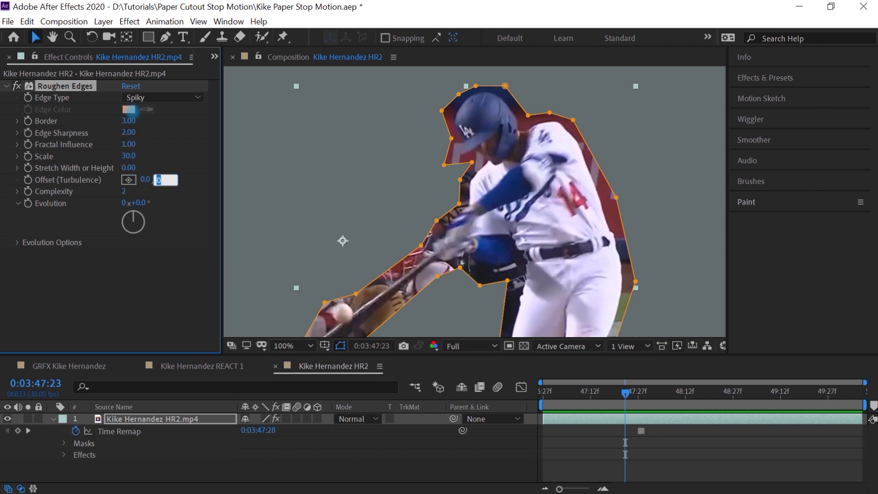
key(Tab)
text(3)
key(Return)
click(162, 292)
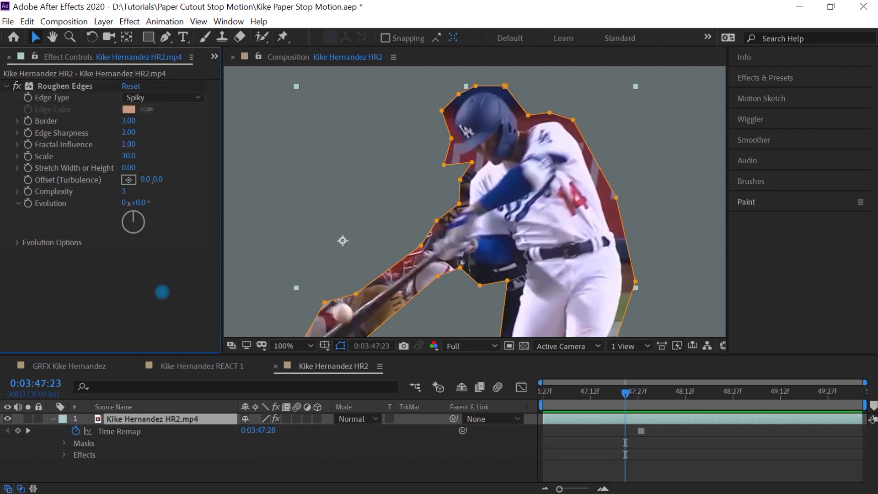
key(period)
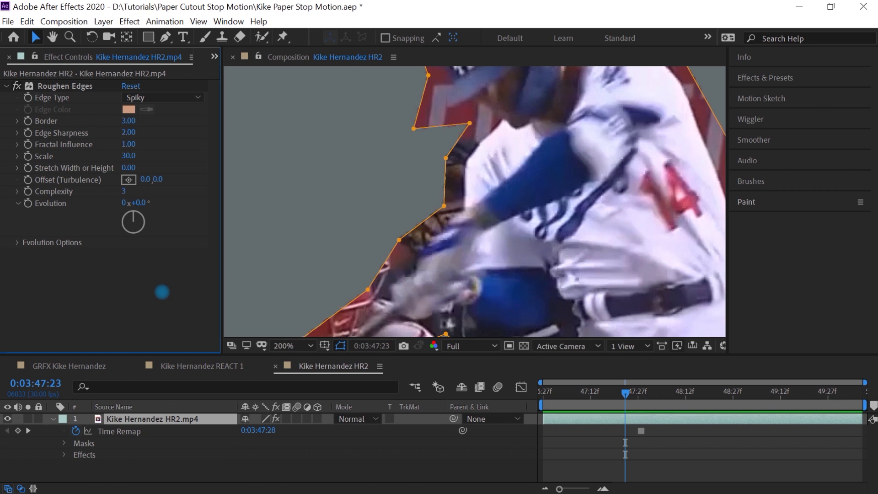
drag(641, 197, 542, 263)
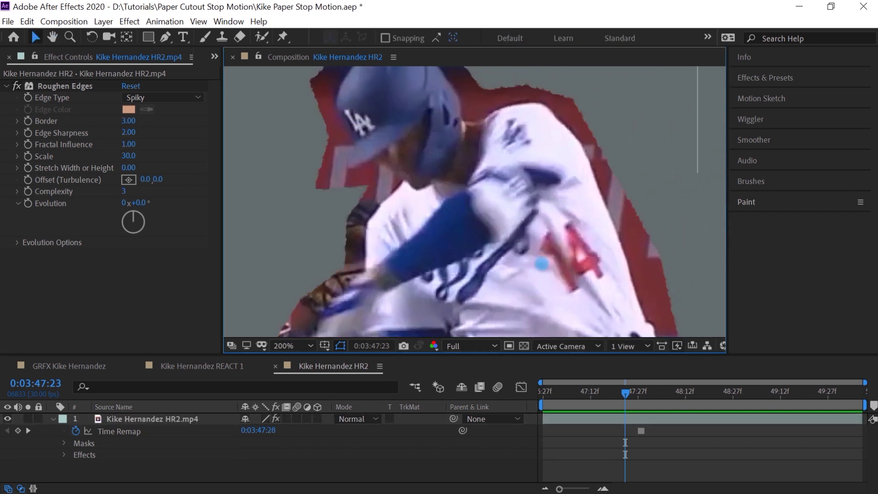
key(h)
drag(542, 264, 467, 173)
drag(609, 173, 575, 202)
key(v)
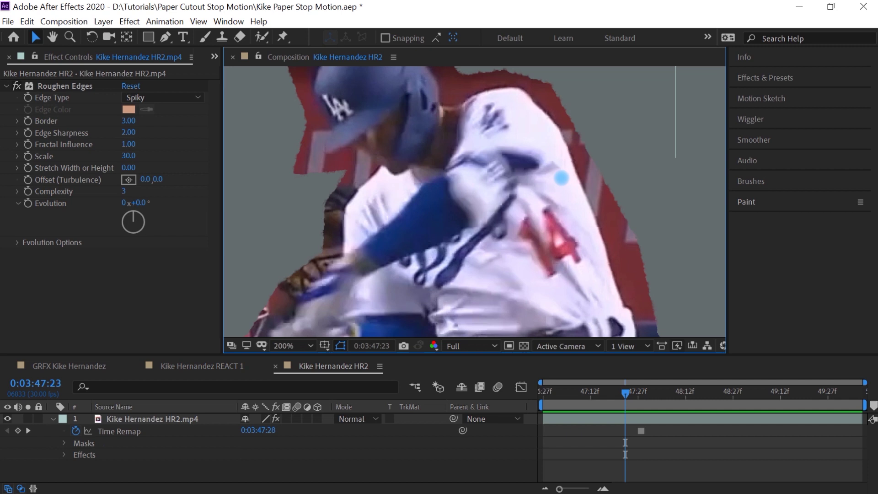
Step: Create a white solid, White Solid 2, and move it beneath the Kike Hernandez HR2.mp4 layer
key(ctrl+y)
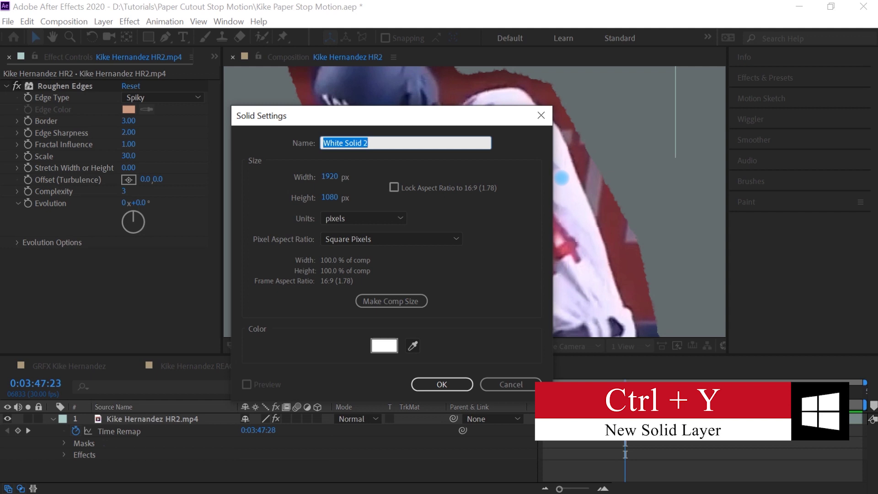
click(384, 345)
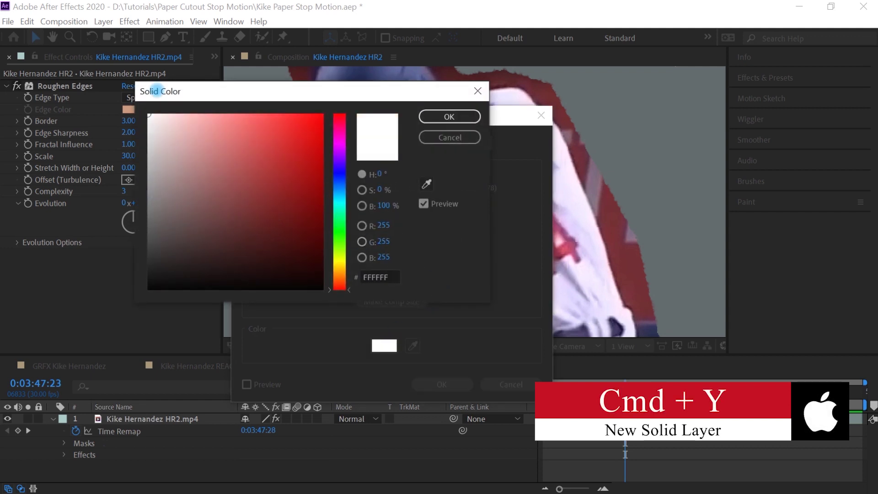
click(450, 117)
click(441, 383)
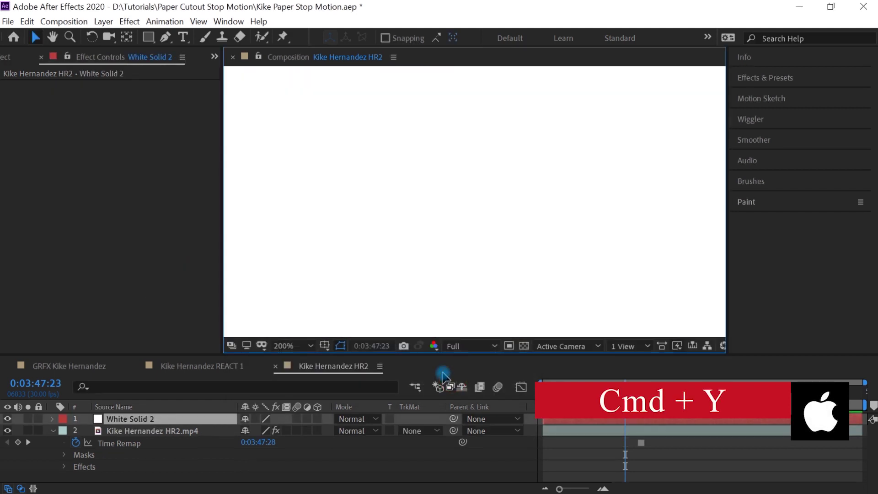
click(53, 430)
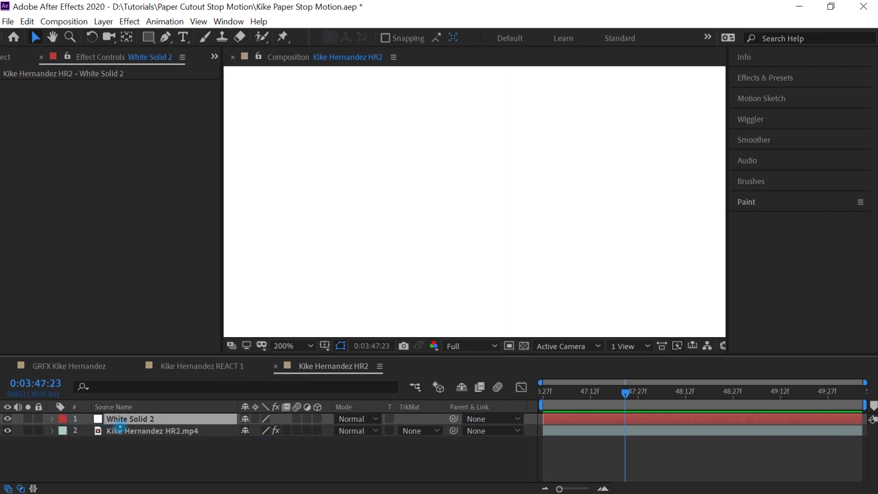
drag(154, 419, 153, 451)
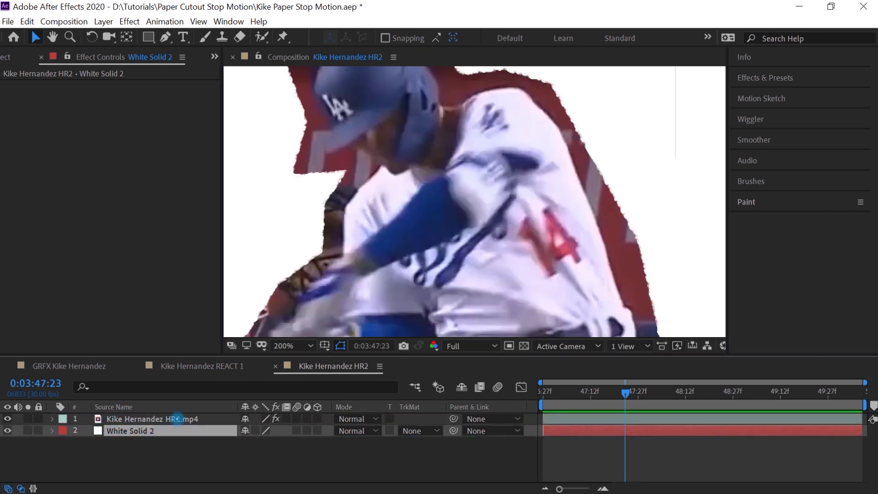
Step: Rename the batter footage layer to Freeze
click(177, 418)
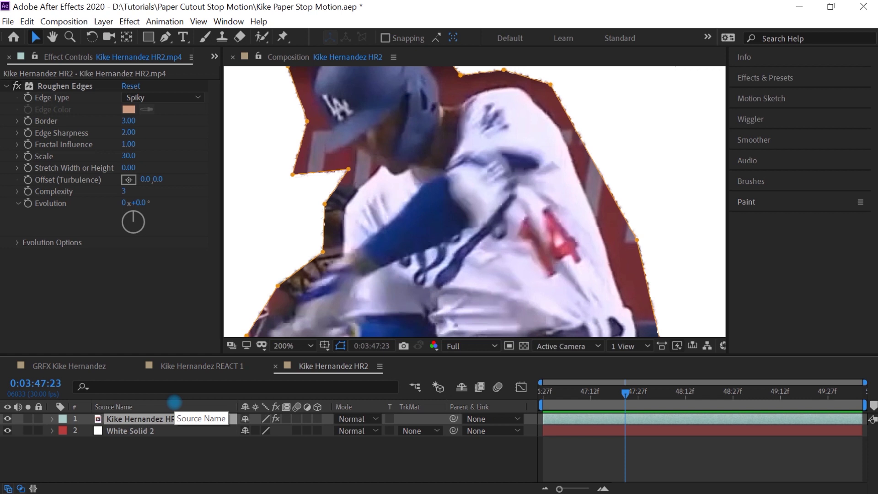
key(Return)
text(Fre)
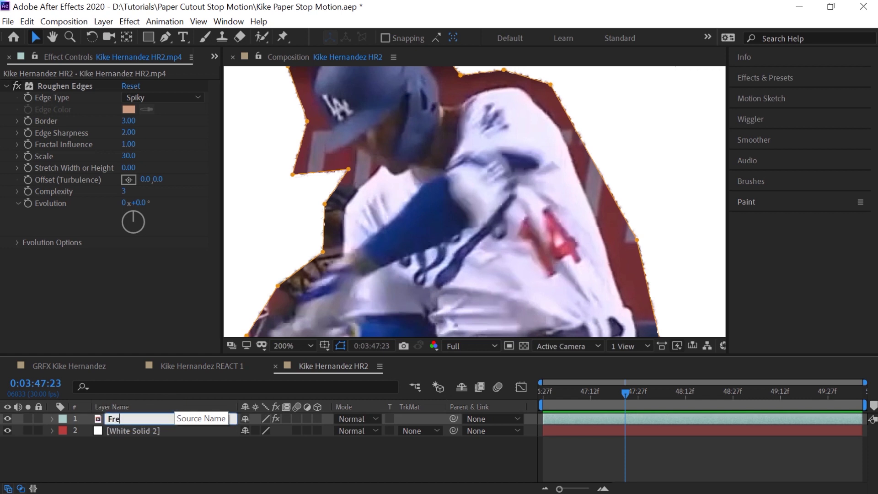
text(eze)
key(Return)
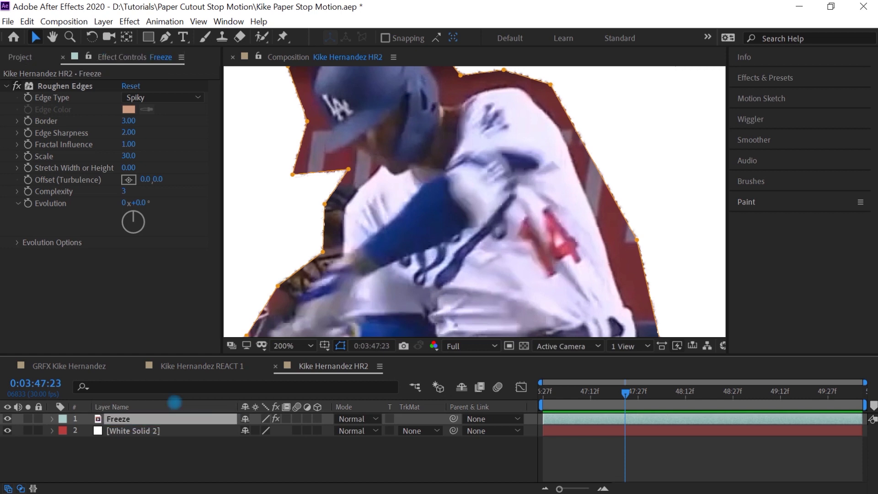
Step: Inspect Freeze's Mask 1, then show White Solid 2's Position property
key(m)
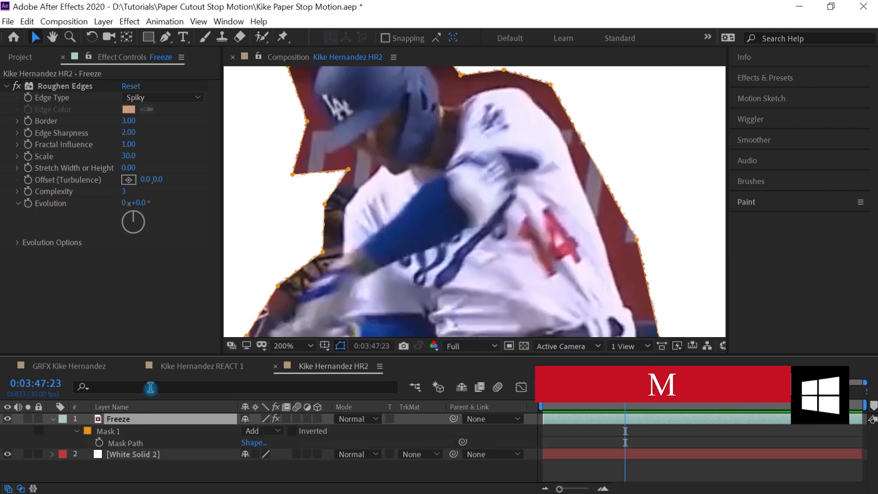
click(110, 431)
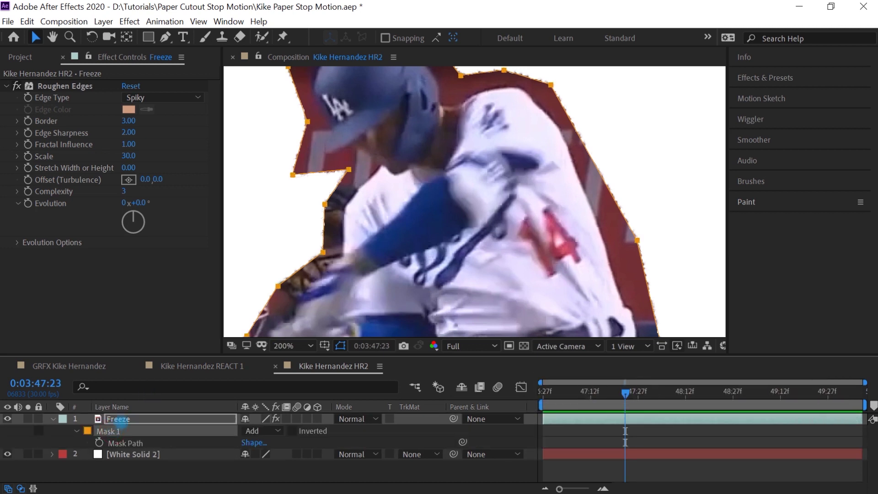
click(53, 419)
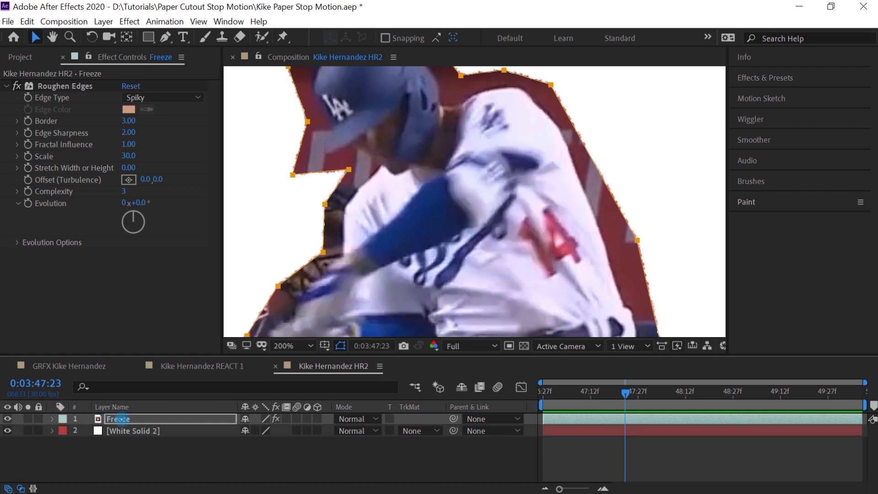
click(140, 430)
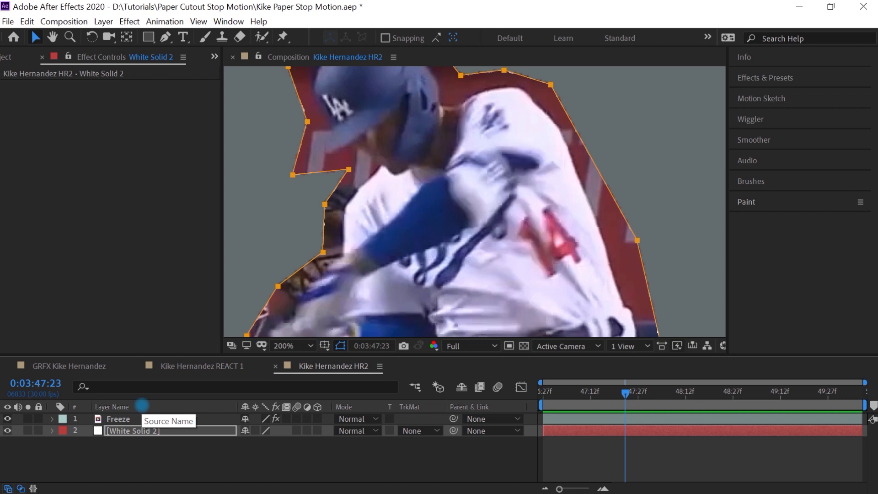
key(F2)
click(142, 429)
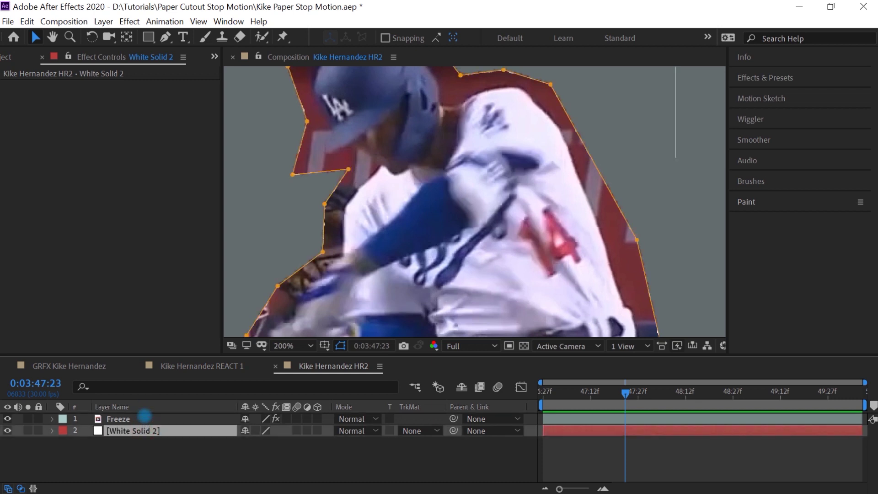
key(p)
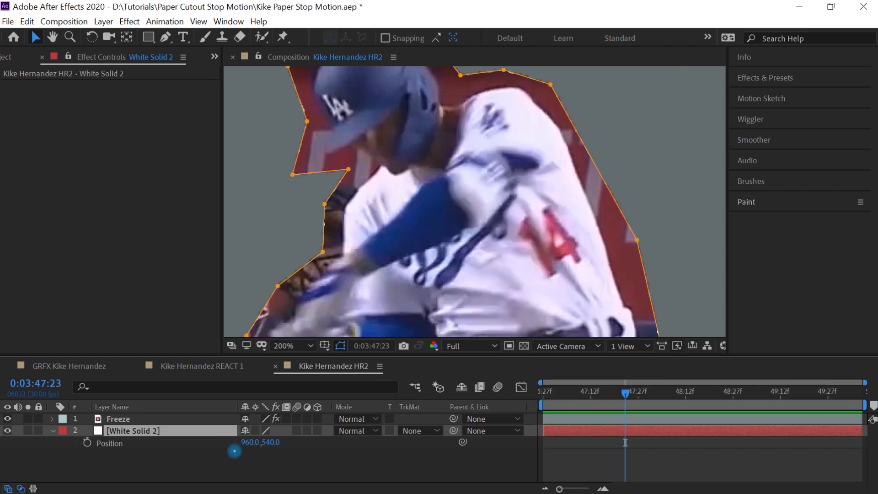
Step: Set White Solid 2's X position to 962 and pan the viewer to check the cutout edges
click(249, 441)
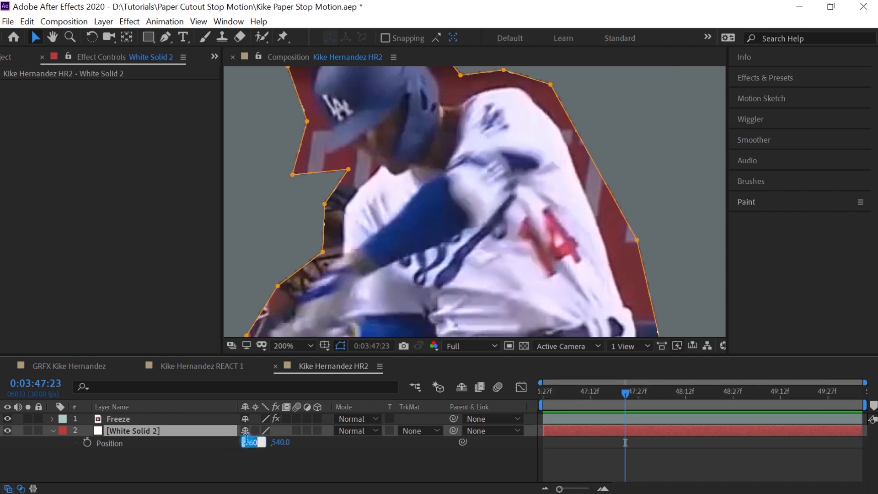
text(962)
key(Return)
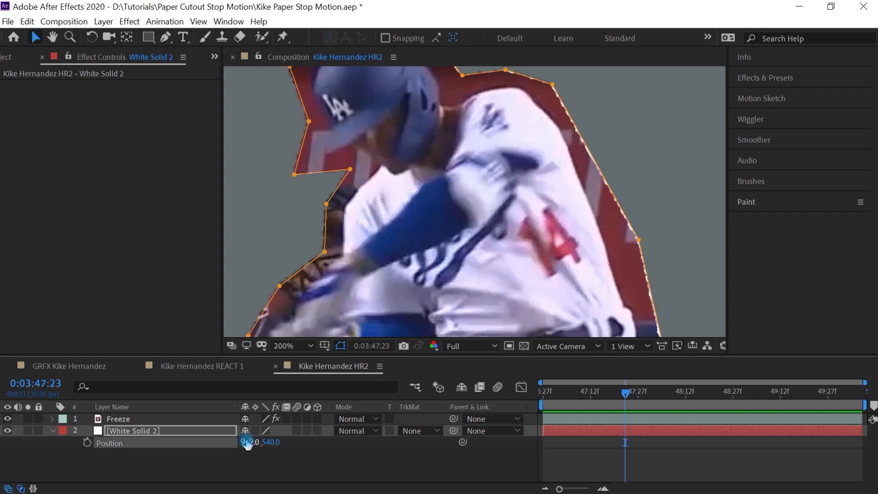
key(h)
drag(595, 329, 569, 308)
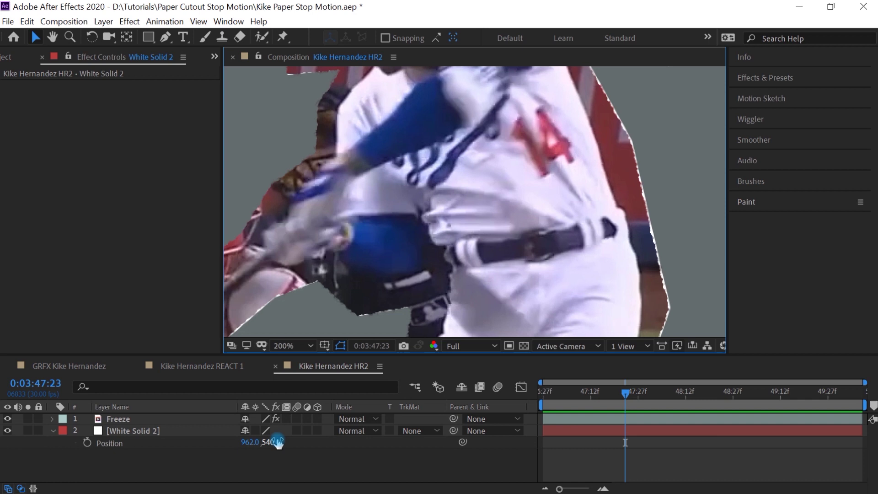
drag(580, 263, 560, 294)
key(v)
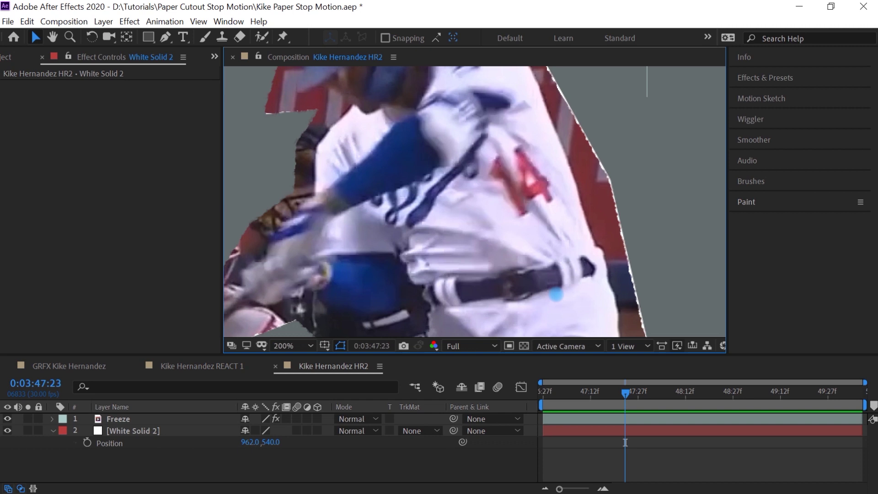
Step: Copy the Roughen Edges effect from Freeze and paste it onto White Solid 2
click(117, 419)
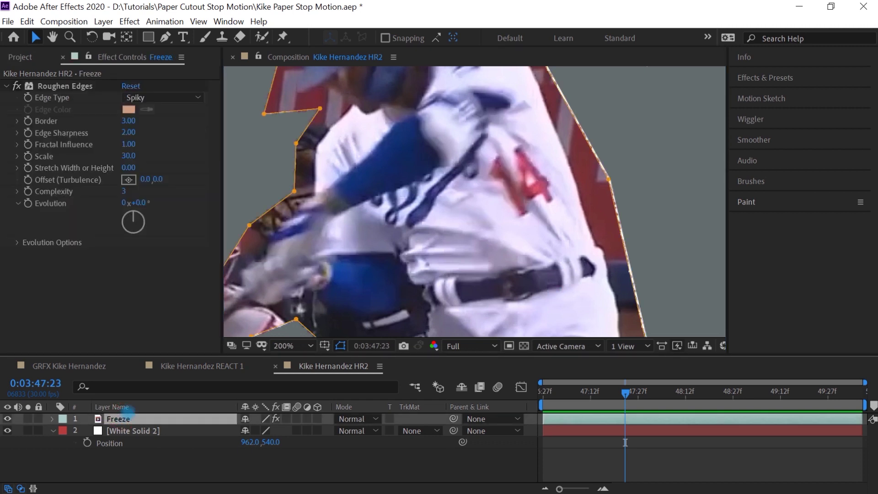
click(77, 86)
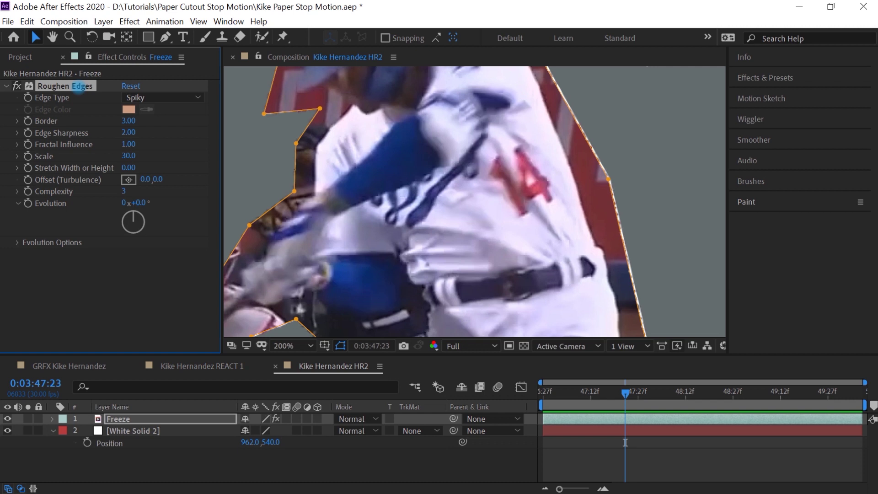
click(144, 430)
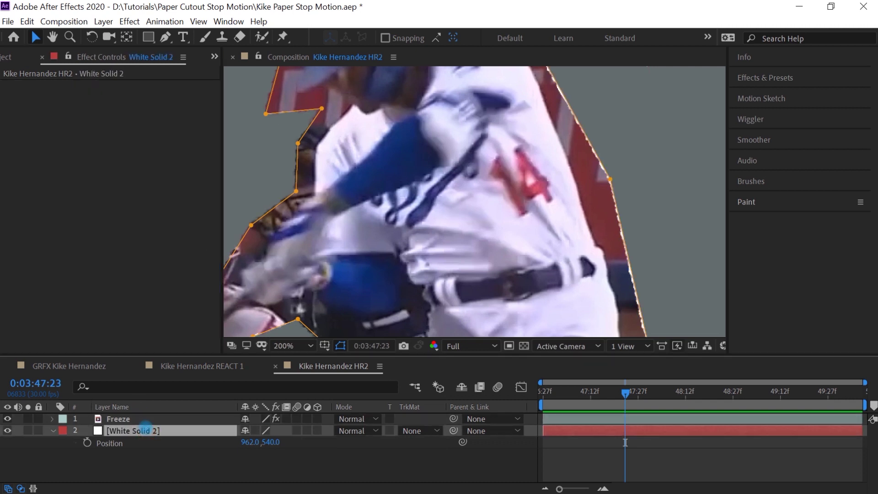
key(ctrl+v)
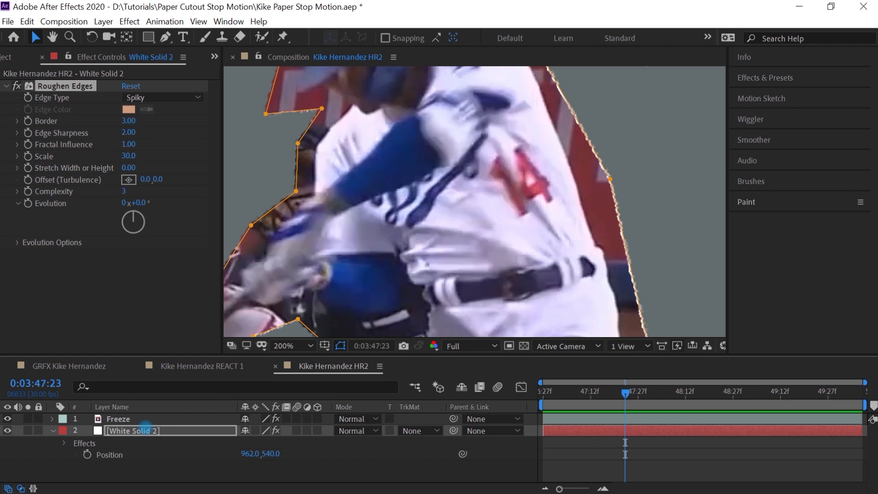
Step: Raise White Solid 2's Roughen Edges Border to 4 and view the result at 100%
key(h)
drag(567, 151, 595, 264)
key(v)
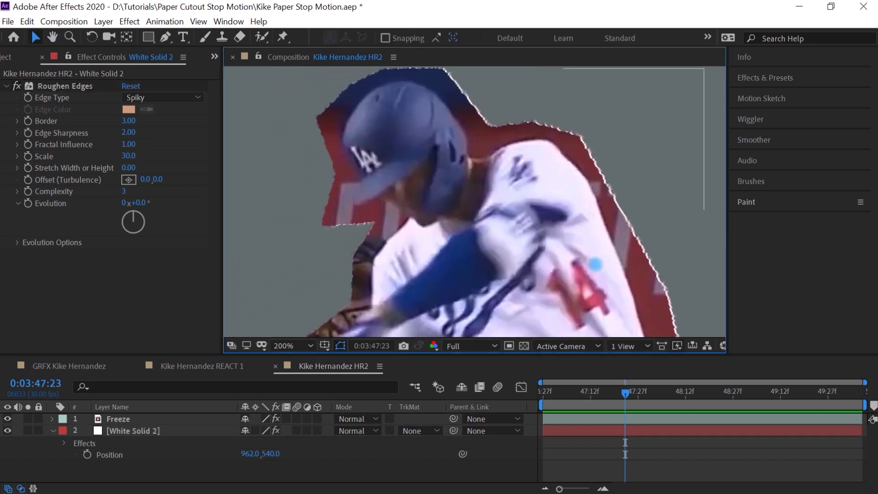
click(129, 120)
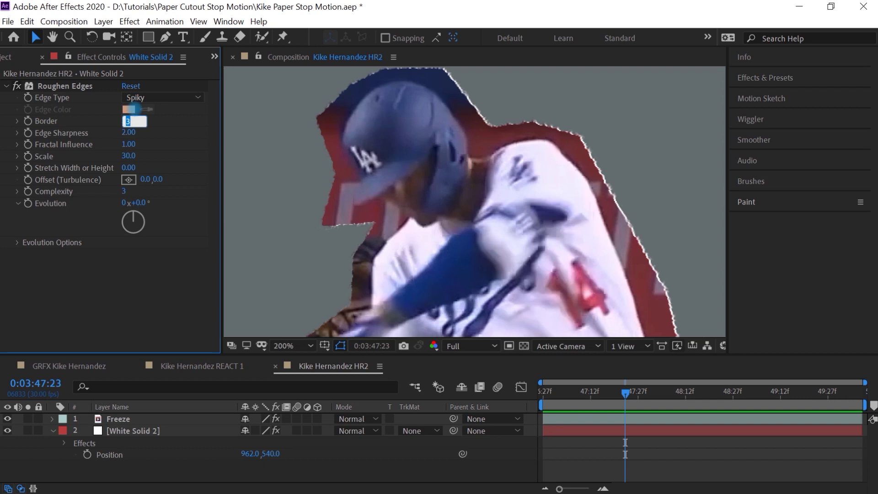
text(4)
key(Return)
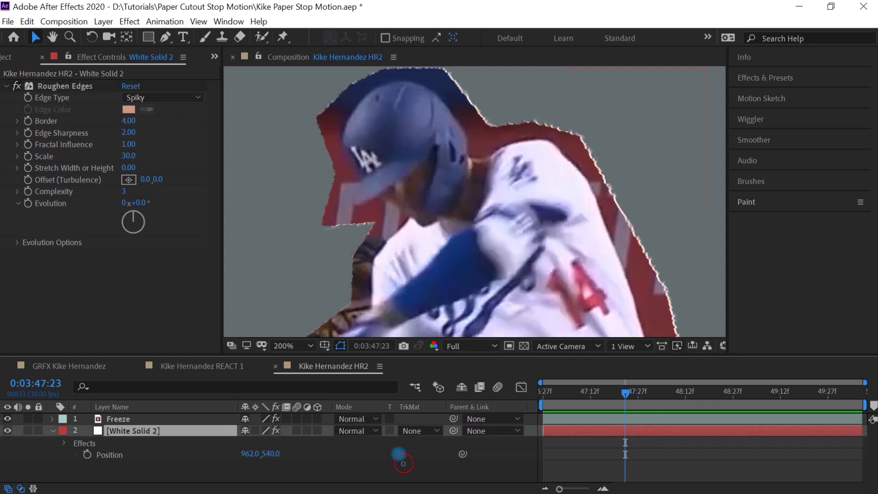
click(398, 454)
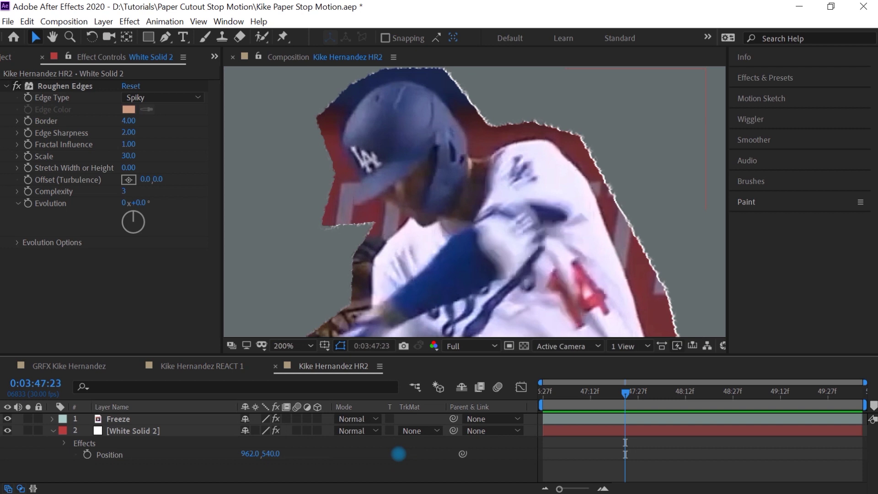
key(comma)
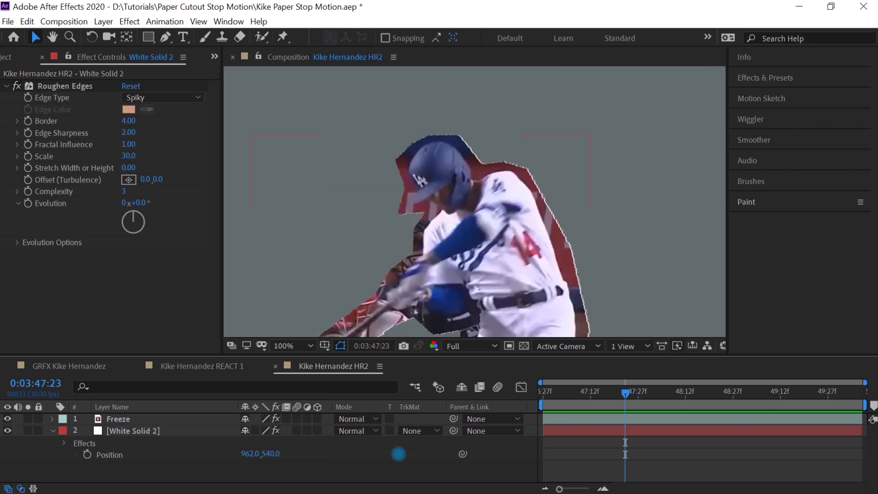
Step: Apply the Perspective > Drop Shadow effect to White Solid 2
click(151, 431)
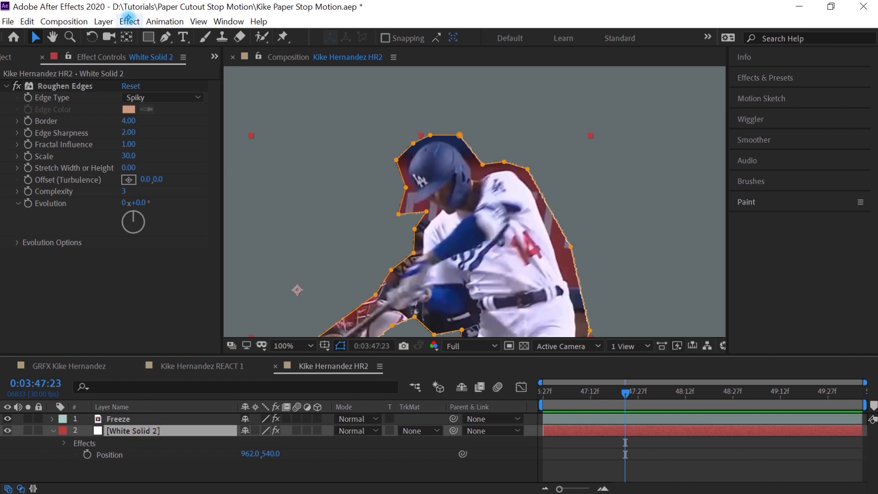
click(130, 21)
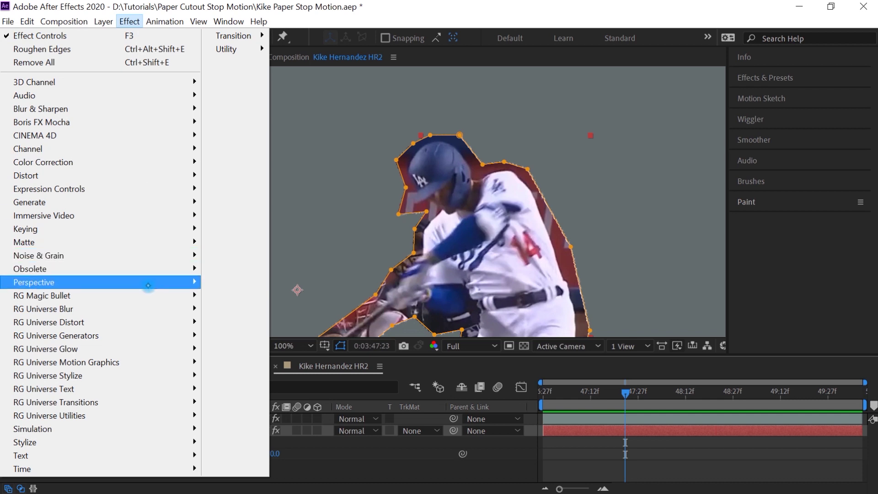
mouse_move(147, 284)
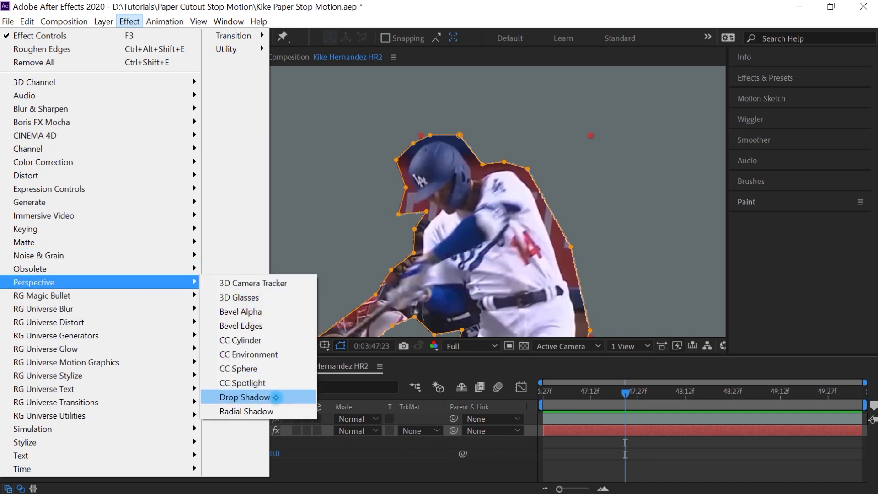
click(281, 397)
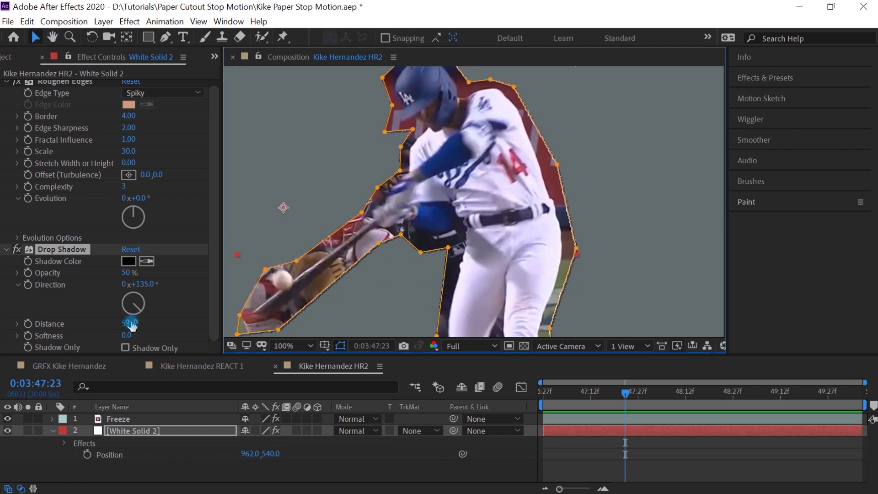
Step: Set the drop shadow's Distance to 10 and Softness to 10, then preview it
click(126, 323)
text(10)
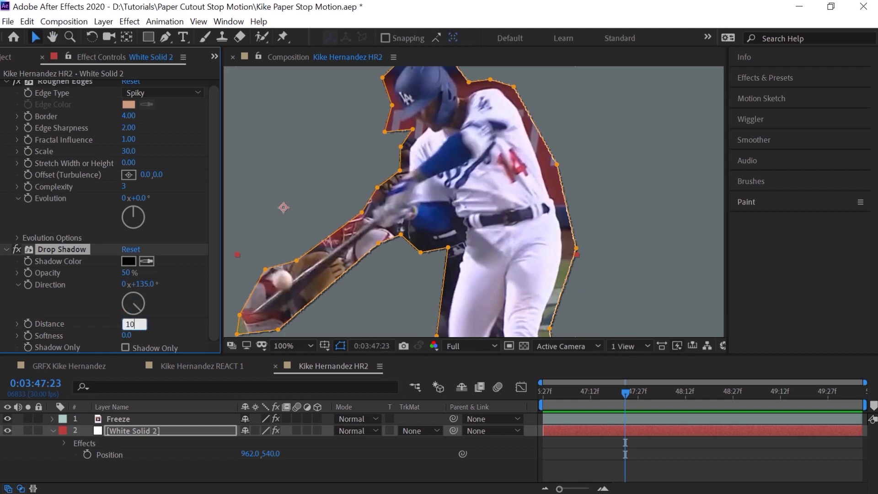
key(Tab)
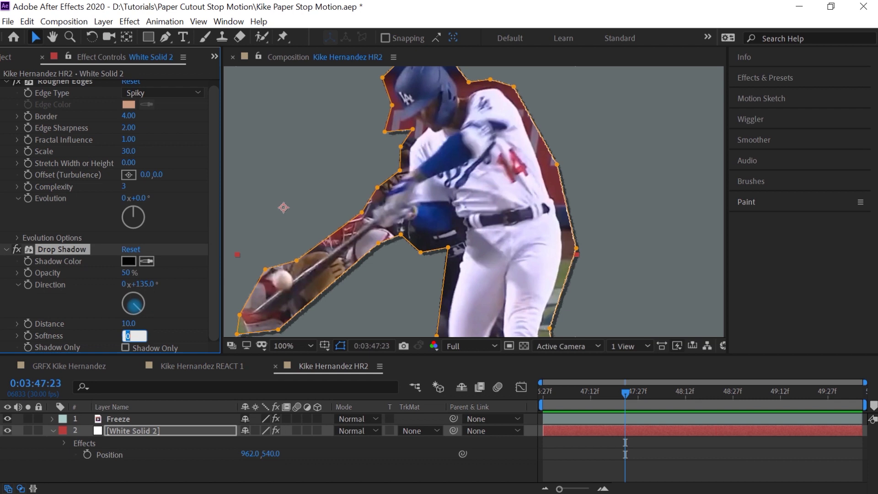
text(10)
key(Return)
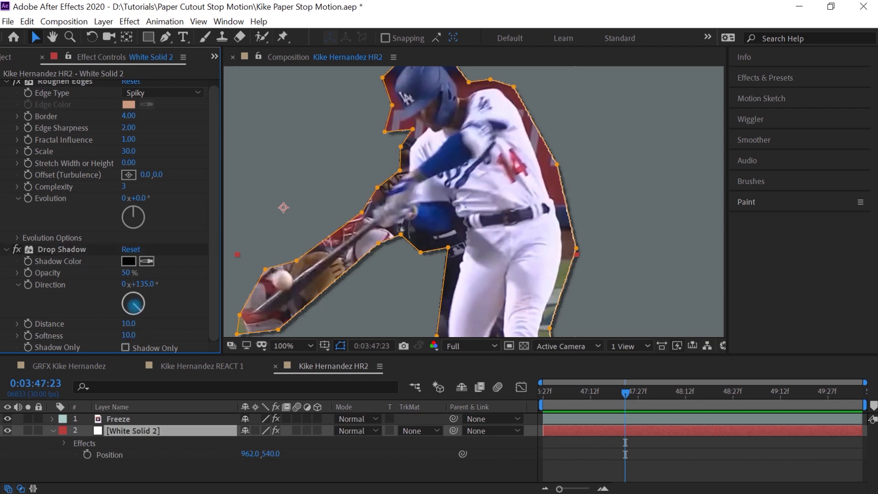
click(128, 325)
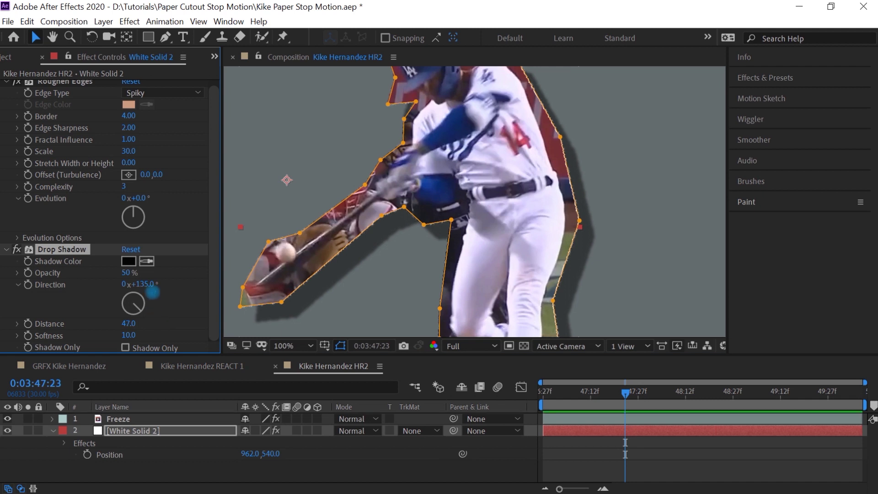
click(427, 468)
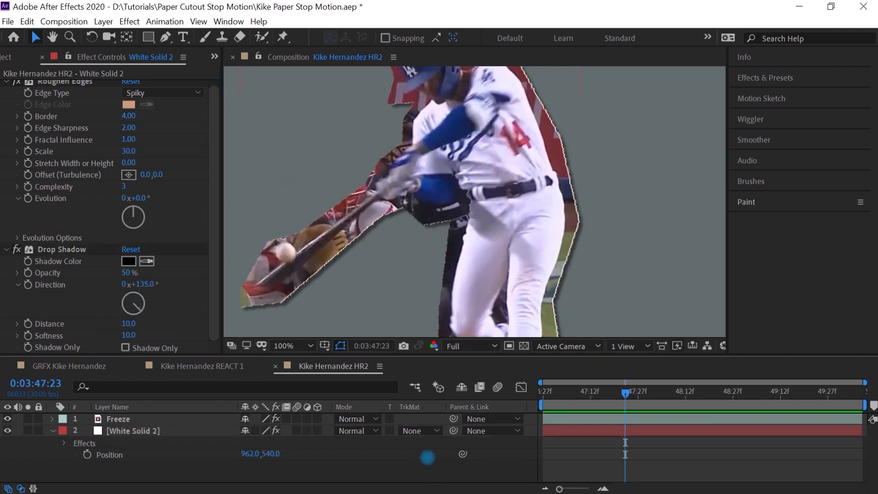
drag(611, 243, 627, 288)
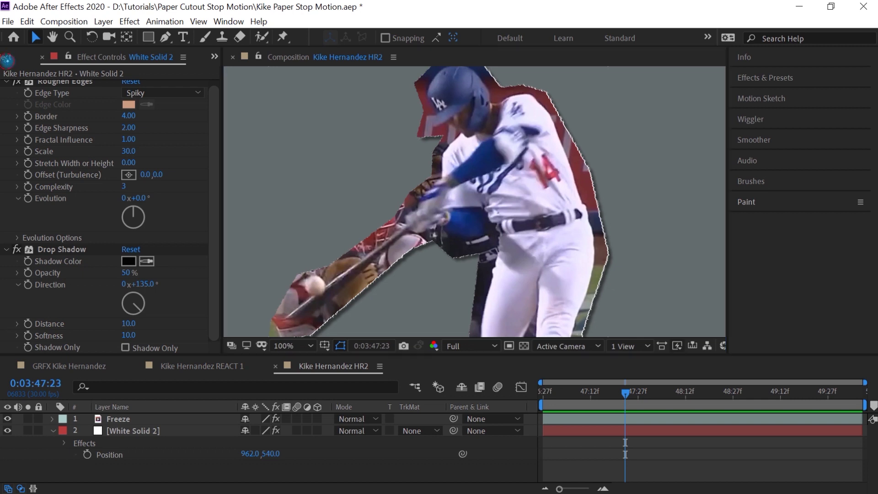
Step: Open dust-texture-5-by-PhotoshopSupply.jpg from the Textures folder in its Footage viewer
click(10, 58)
click(6, 182)
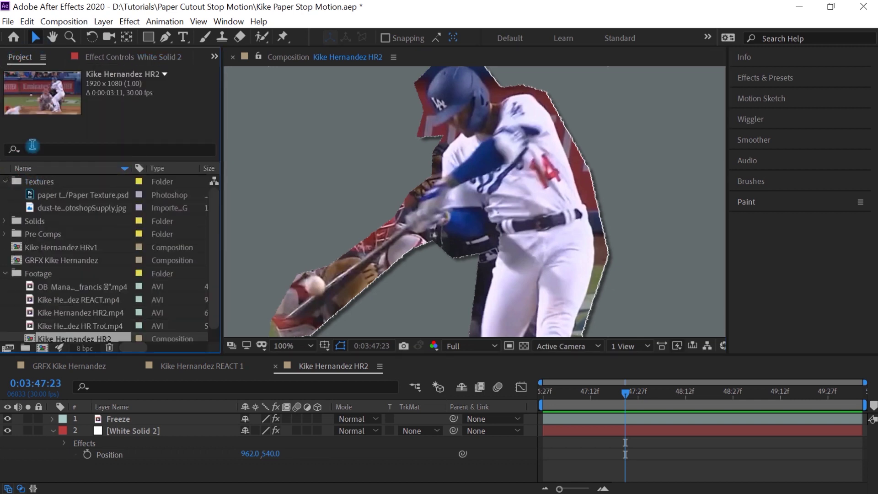
click(117, 209)
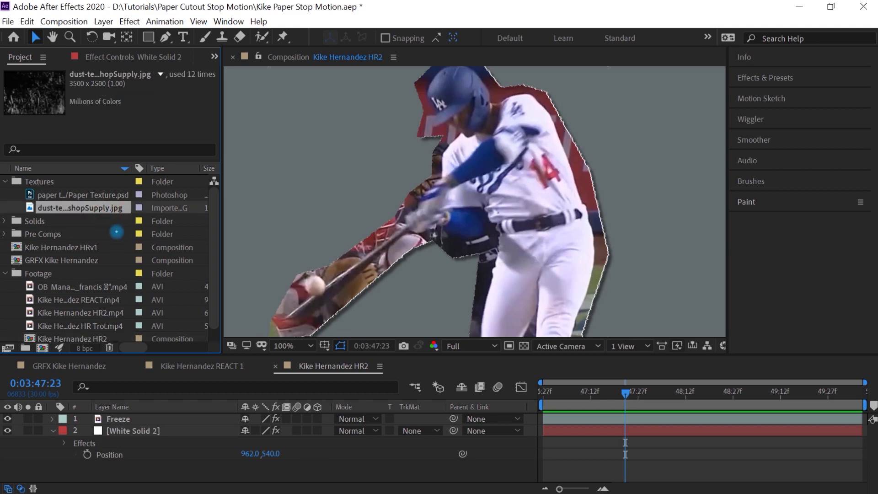
double_click(106, 209)
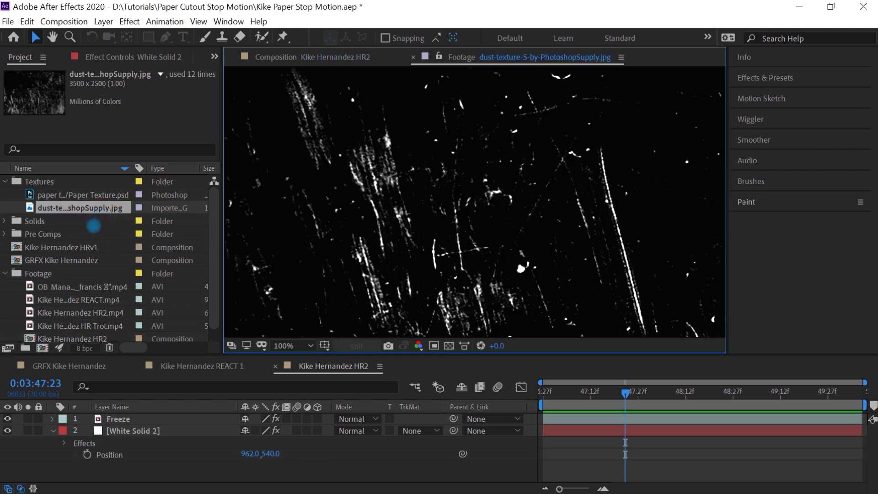
Step: Inspect the dust texture maximized at 50%, then add it as a layer above Freeze
key(grave)
key(grave)
key(grave)
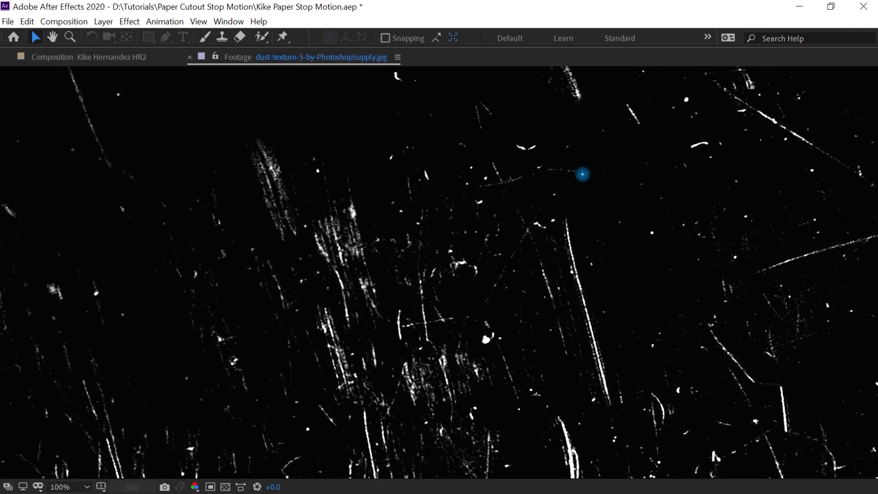
key(comma)
key(comma)
drag(578, 291, 686, 302)
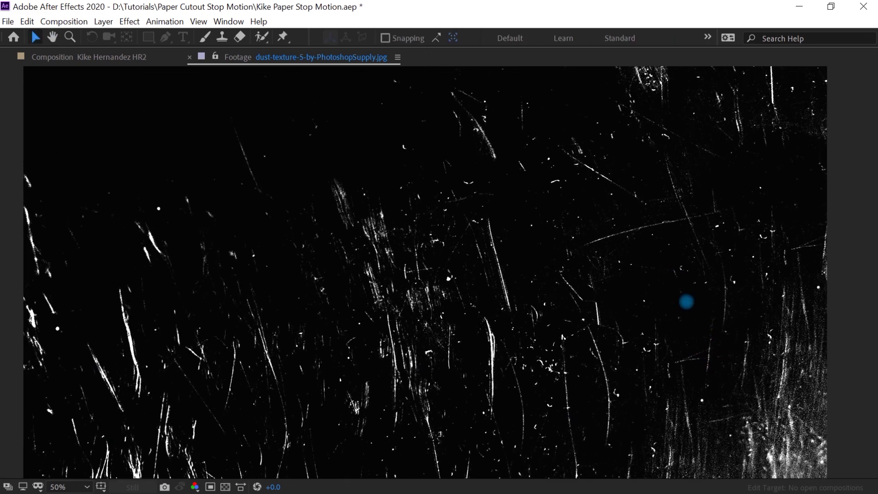
key(grave)
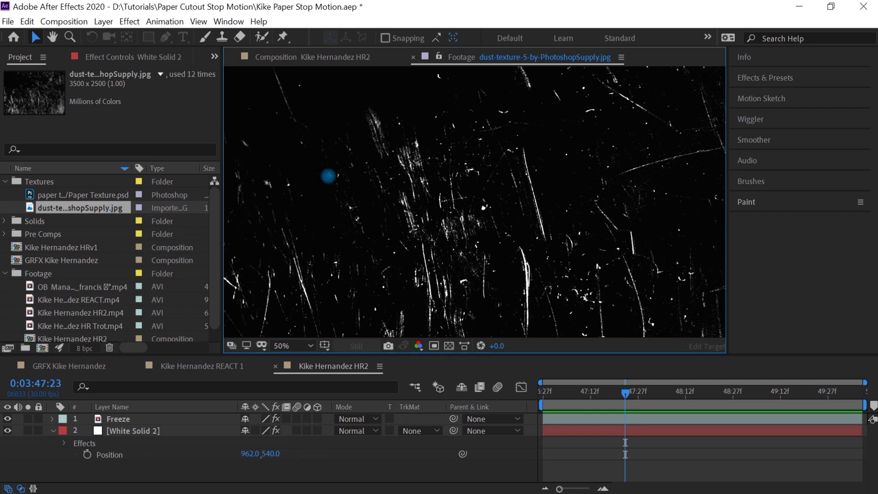
drag(117, 207, 170, 417)
Step: Rename the new dust layer to Texture
key(Return)
text(Texture)
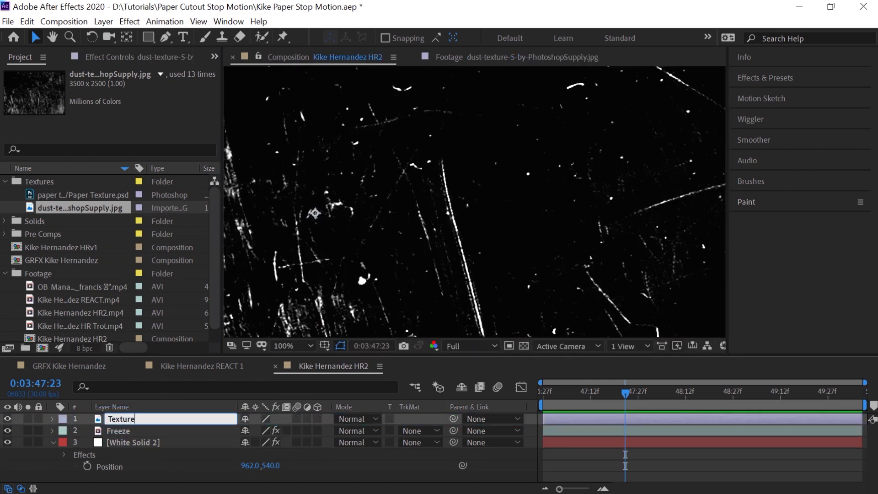
click(170, 398)
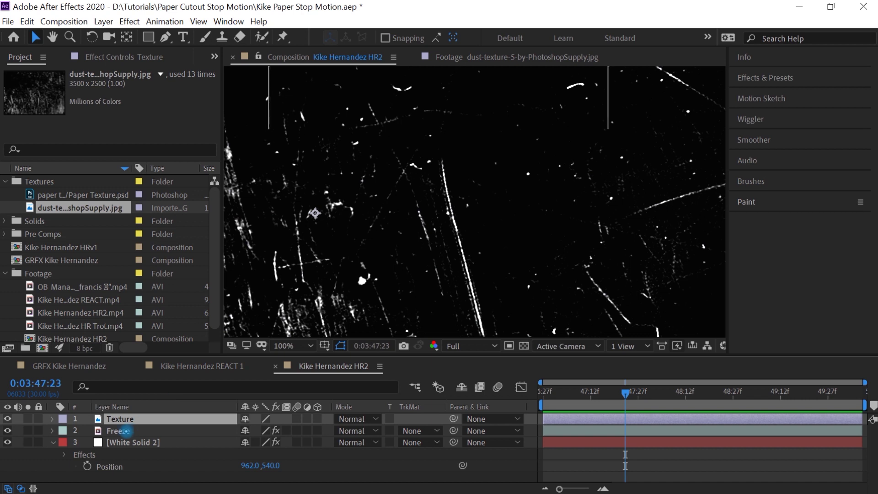
Step: Duplicate the Freeze layer, move the copy to the top, and name it MATTE
click(132, 429)
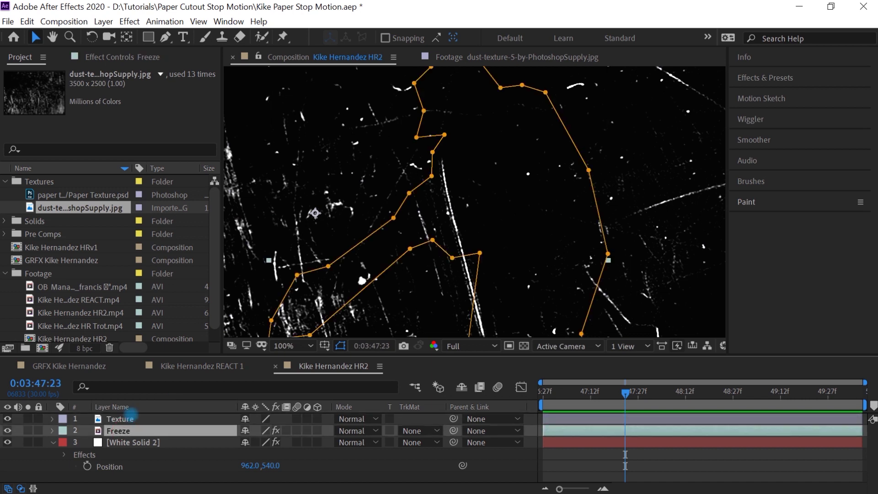
key(ctrl+d)
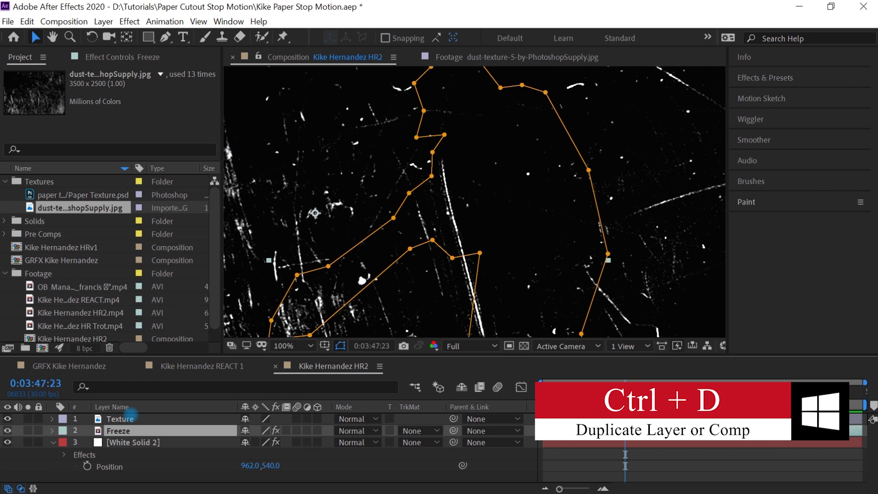
drag(130, 430, 130, 416)
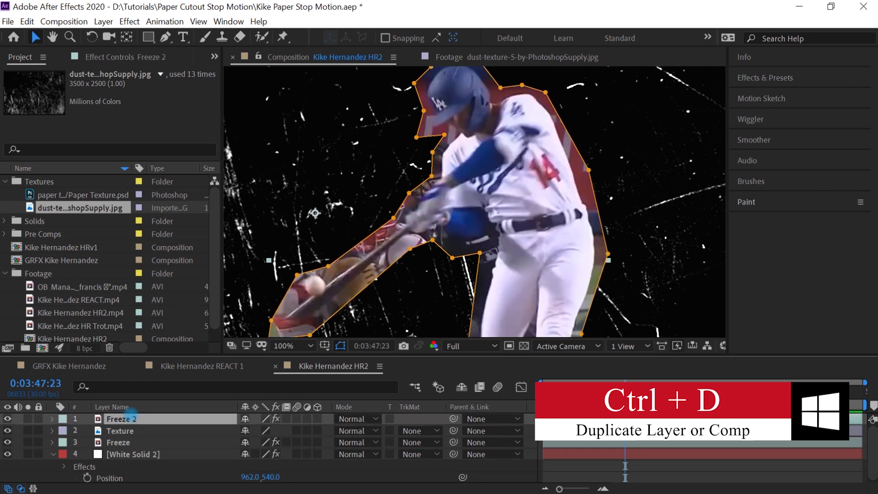
key(Return)
text(MATT)
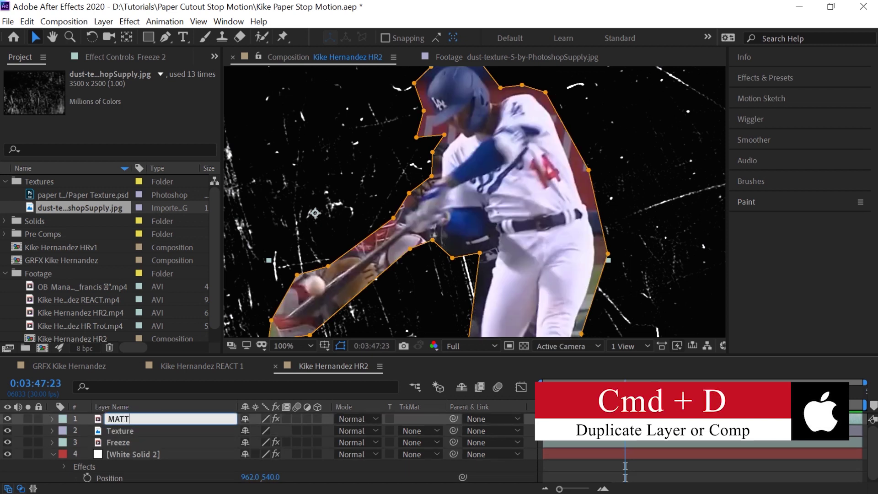
text(E)
key(Return)
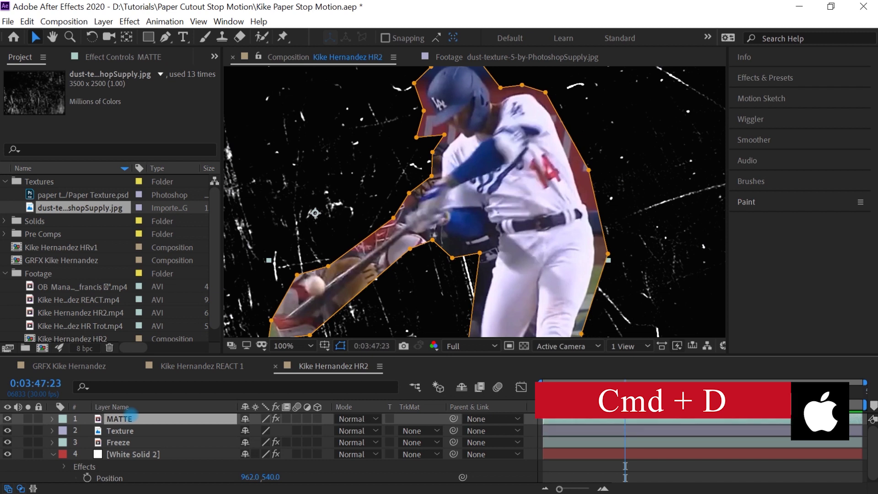
Step: Set the Texture layer's track matte to Alpha Matte "MATTE"
click(122, 431)
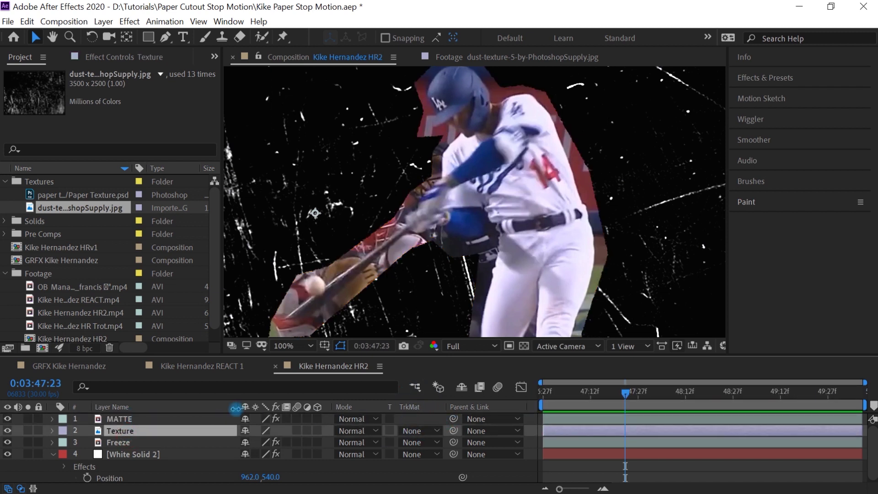
click(20, 488)
click(20, 488)
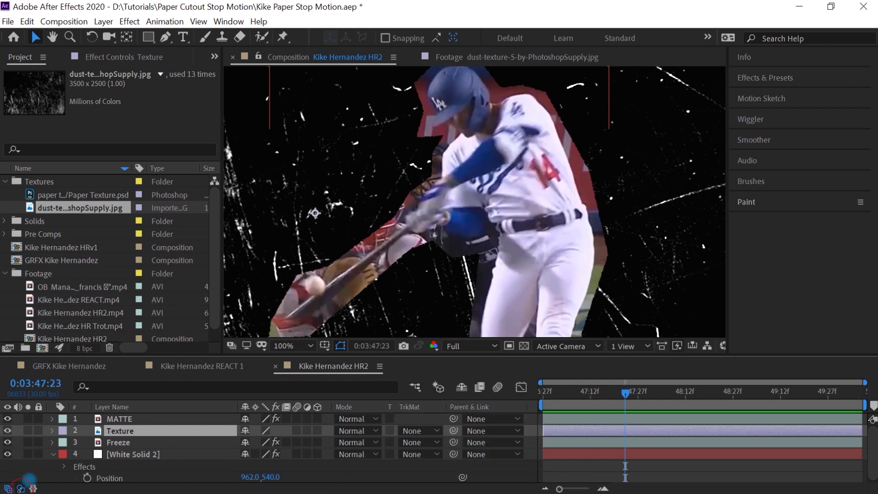
click(428, 431)
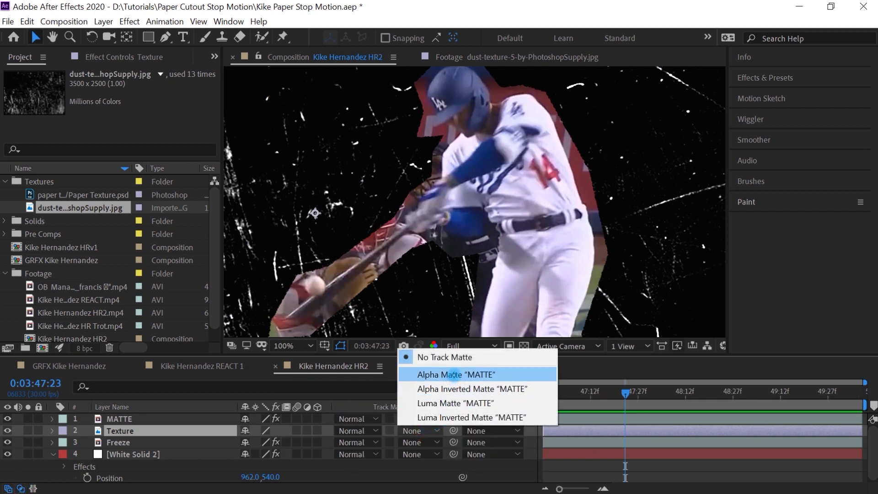
click(457, 372)
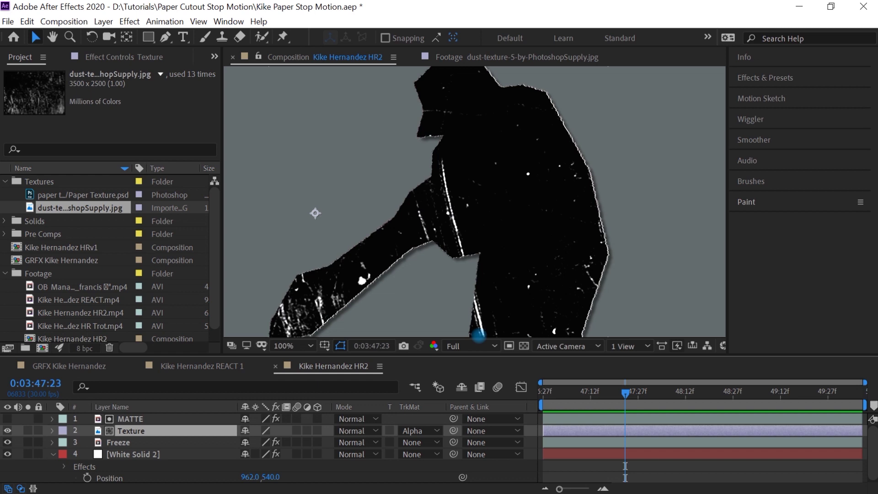
Step: Scale the Texture layer to 41% and position it within the cutout
key(comma)
drag(480, 247, 553, 235)
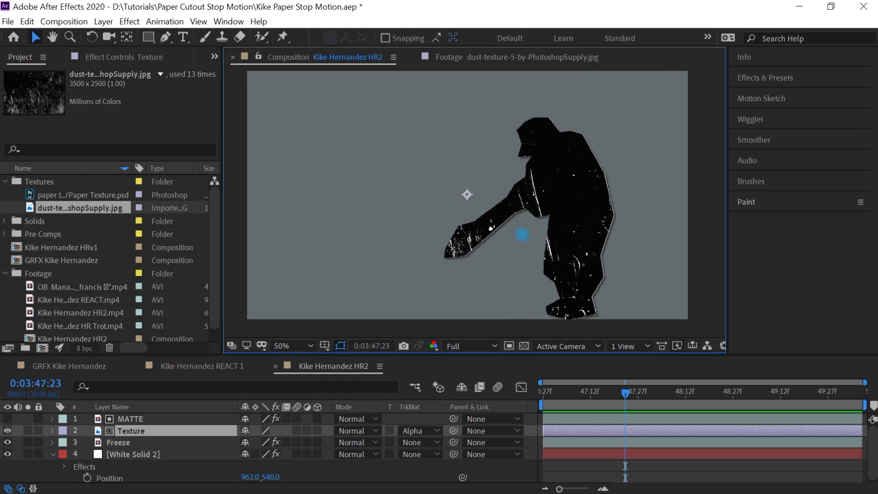
key(s)
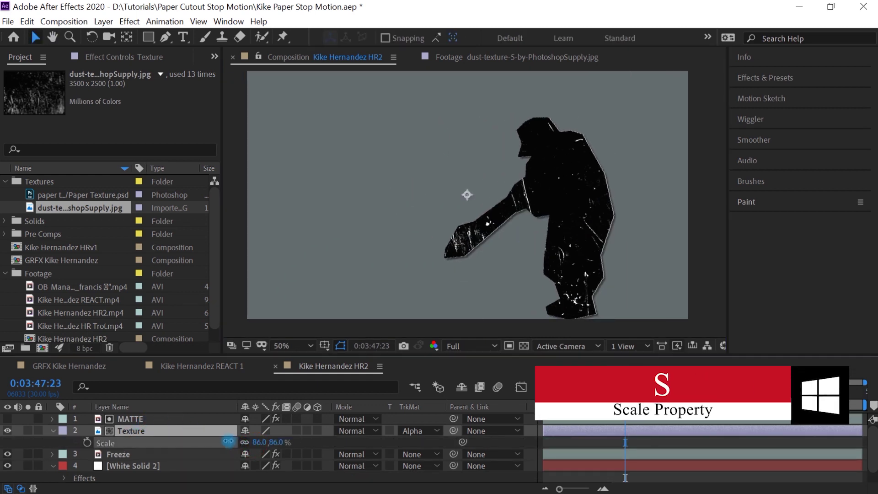
drag(255, 444, 201, 427)
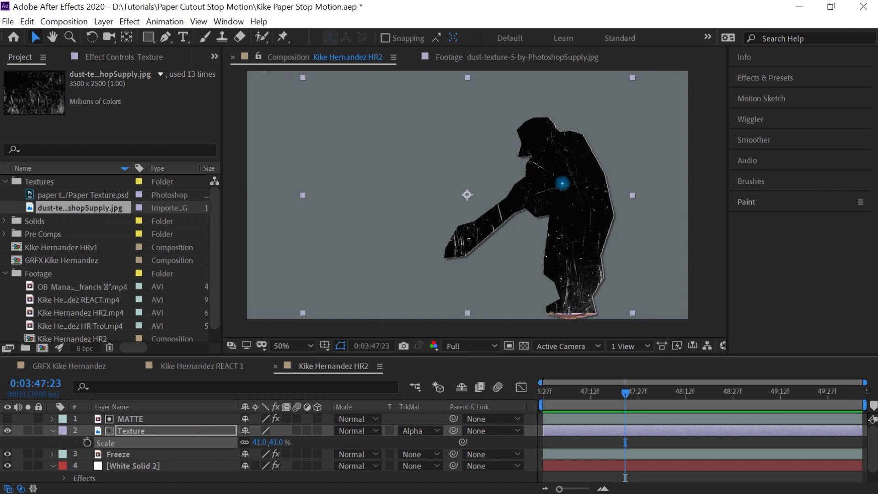
drag(583, 183, 613, 188)
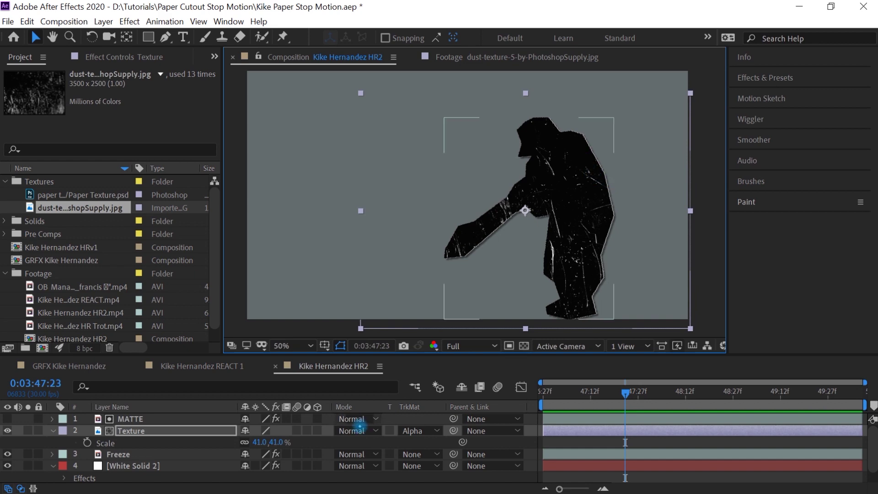
Step: Change the Texture layer's blend mode from Normal to Screen
click(359, 430)
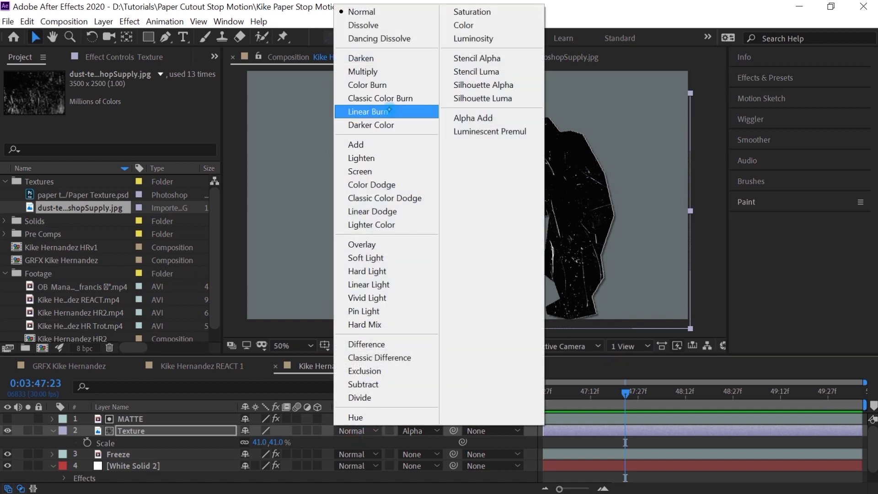
click(410, 172)
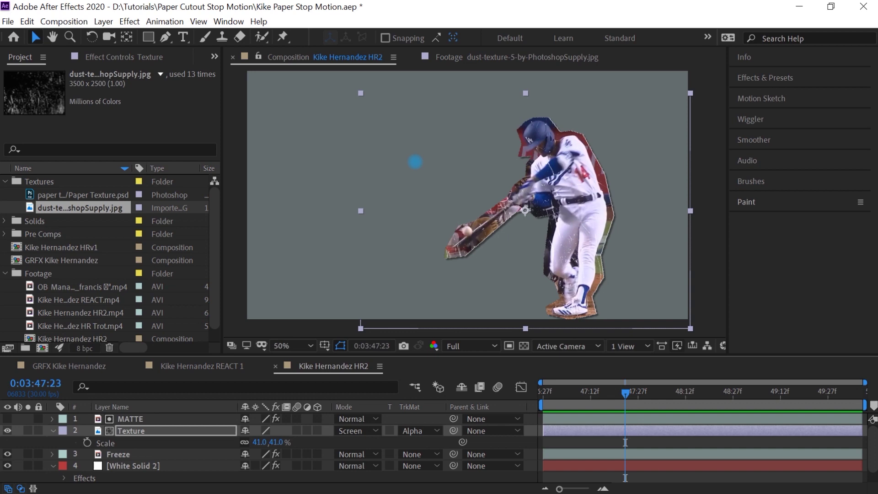
scroll(415, 162, up, 2)
drag(415, 162, 325, 146)
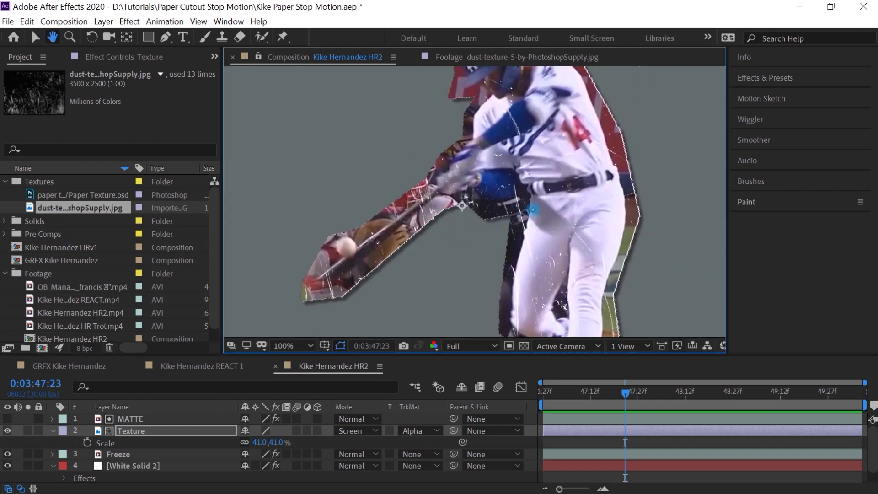
Step: Reposition the dust texture up and right over the batter and helmet
drag(603, 219, 588, 223)
click(143, 418)
mouse_move(559, 258)
mouse_down()
mouse_move(614, 252)
mouse_move(572, 264)
mouse_move(568, 257)
mouse_up()
scroll(569, 256, down, 1)
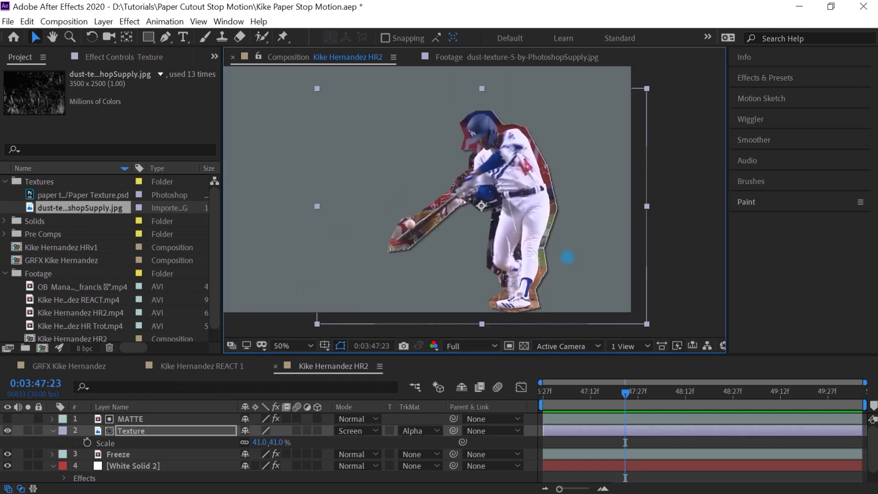
scroll(567, 257, up, 1)
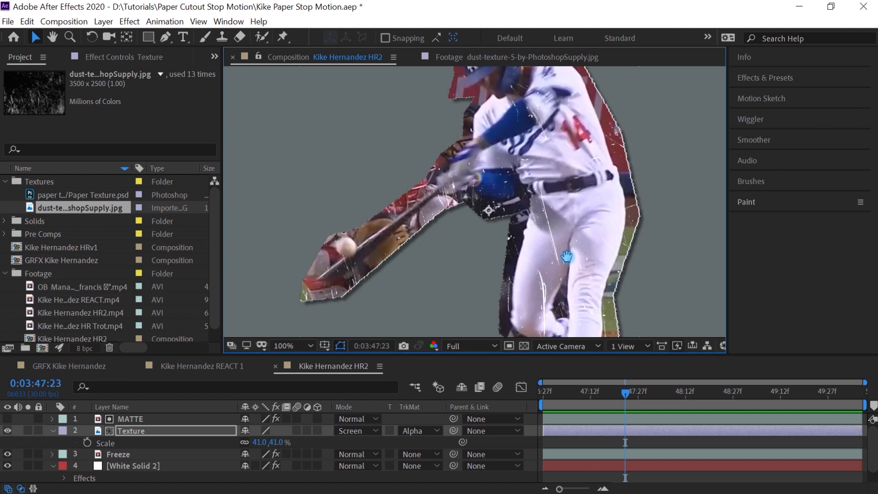
drag(566, 256, 557, 288)
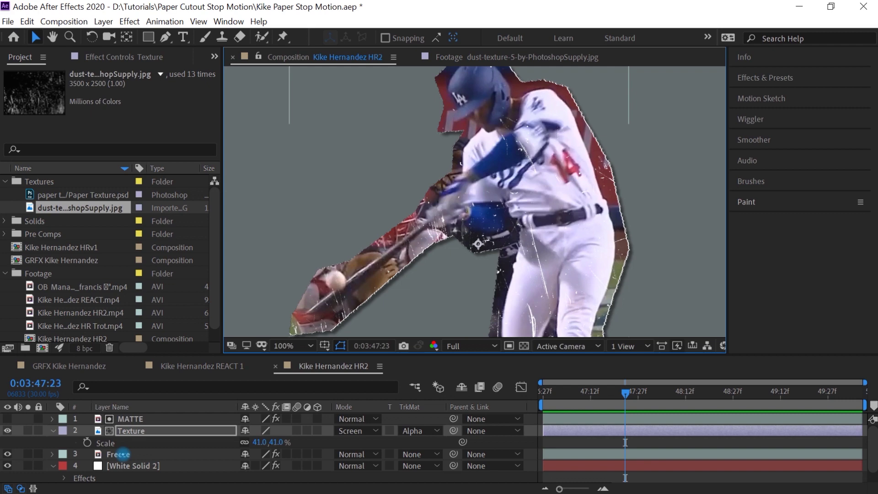
Step: Apply Color Correction > Equalize to the Freeze layer
click(118, 454)
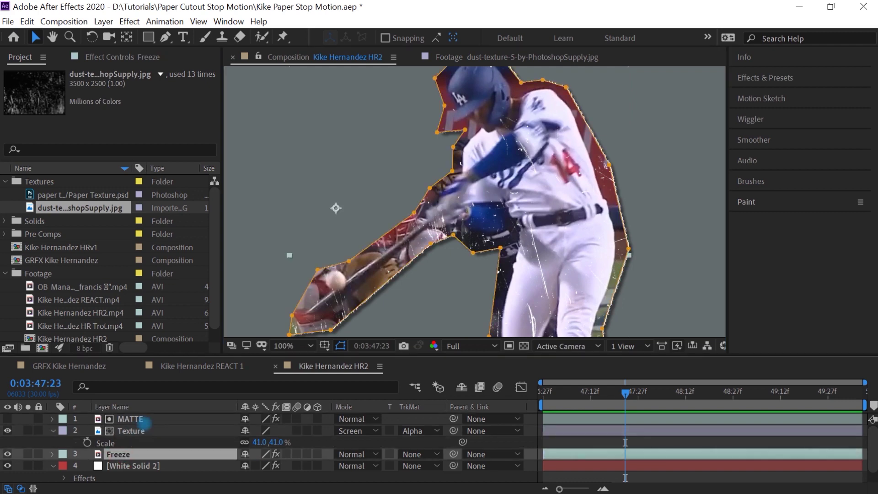
click(129, 22)
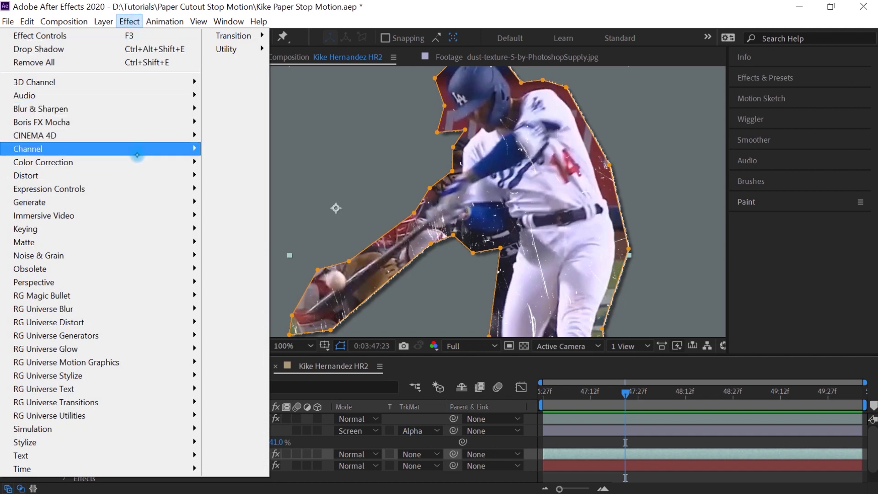
mouse_move(137, 162)
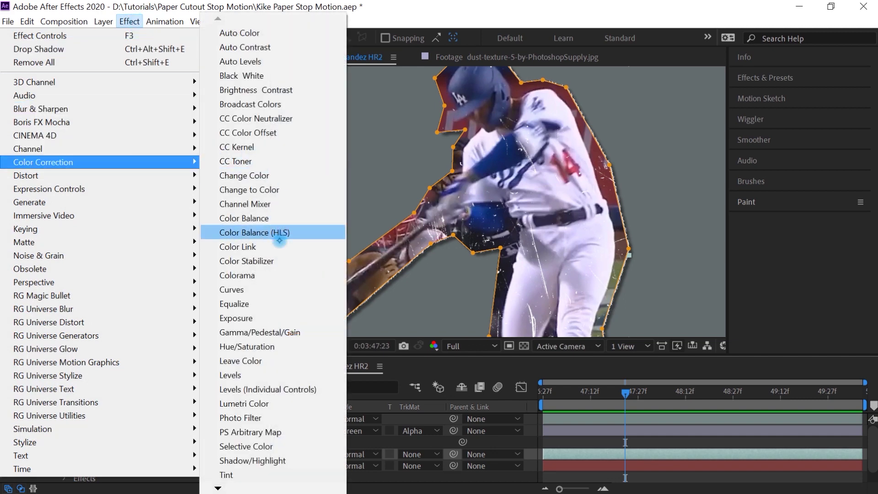
click(252, 304)
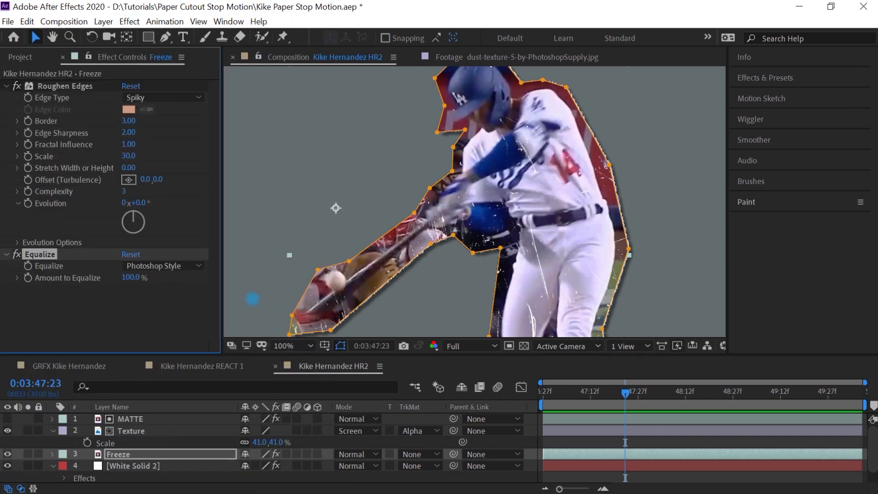
Step: Set the Equalize method to Brightness
click(166, 266)
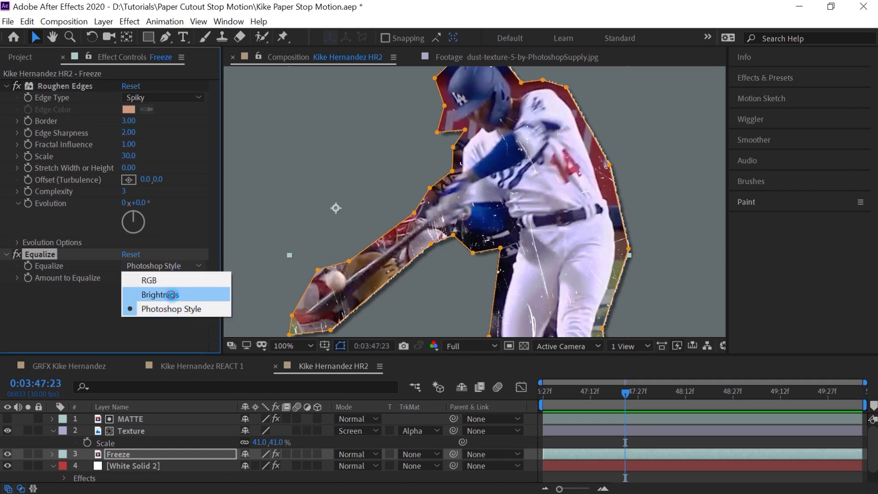
click(170, 295)
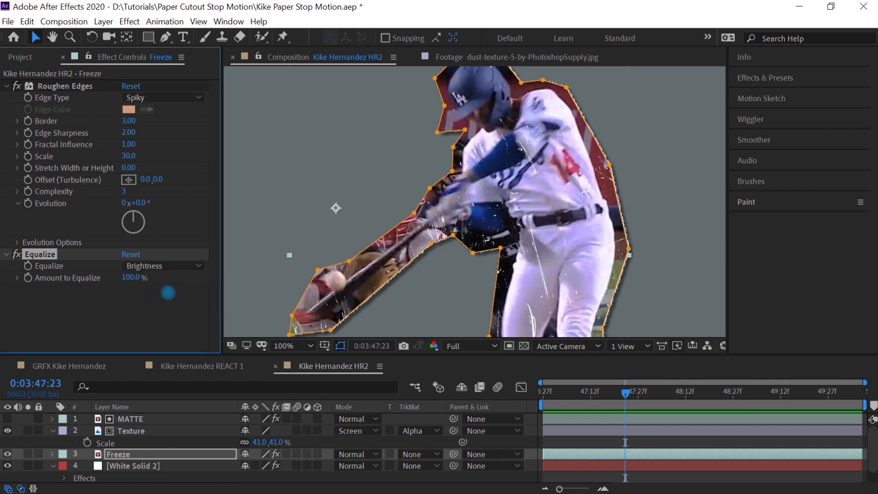
click(129, 21)
mouse_move(153, 159)
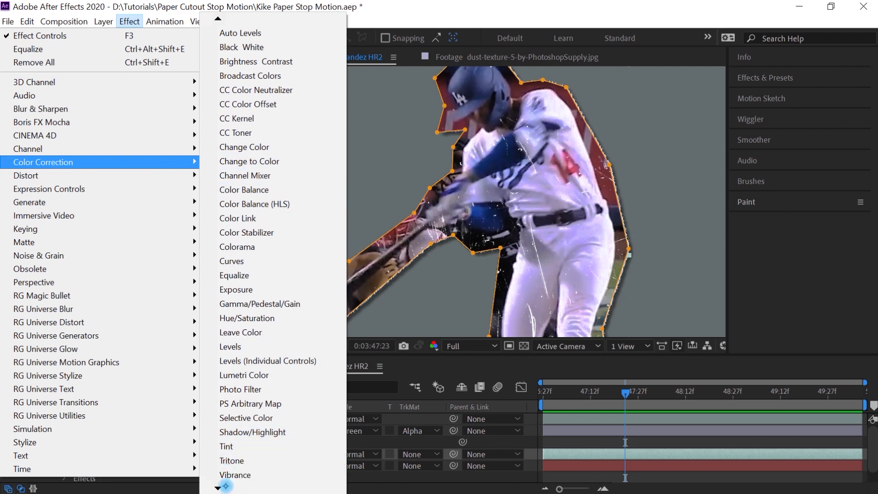
Step: Apply Tritone to Freeze with light blue #89BEEE midtones
click(238, 459)
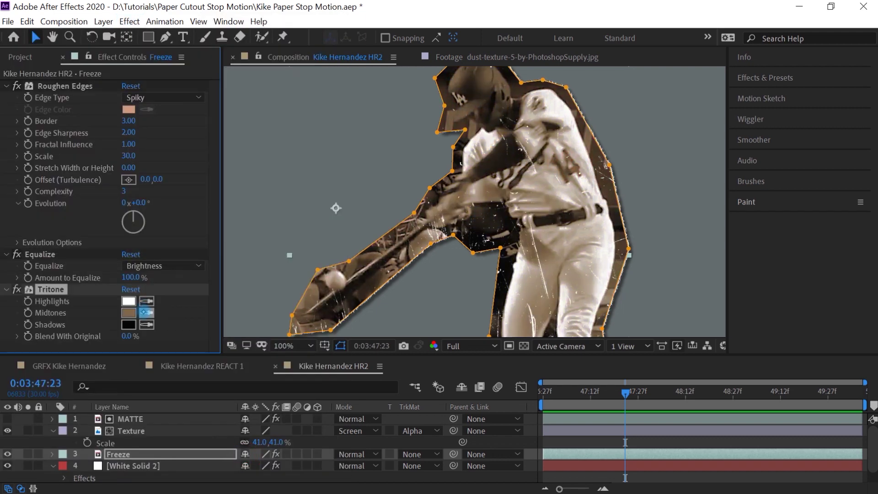
click(132, 313)
click(340, 188)
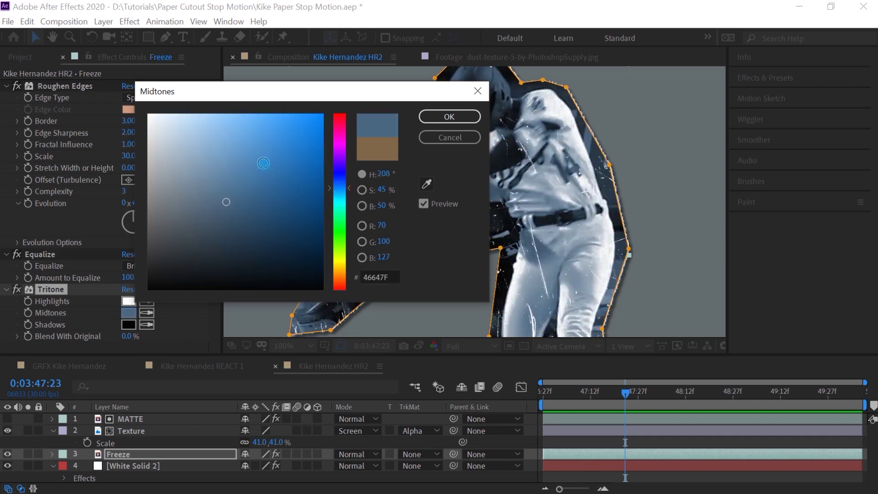
click(222, 131)
drag(222, 131, 227, 124)
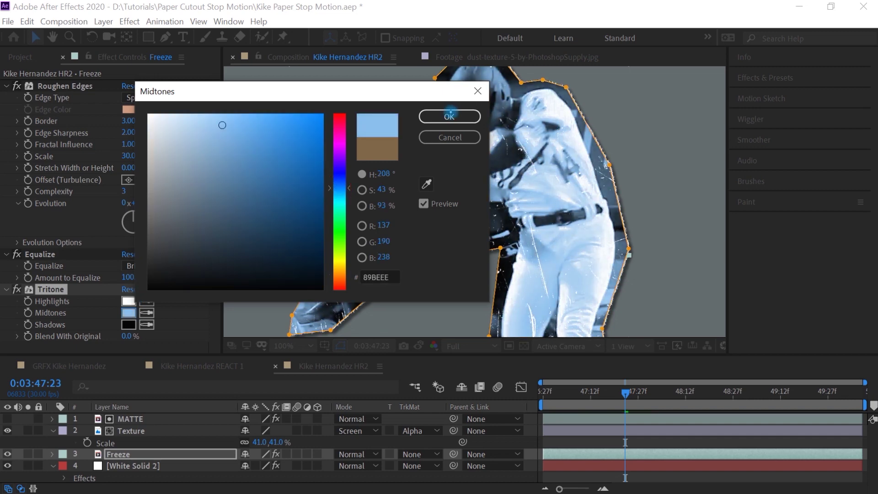
click(449, 116)
click(169, 454)
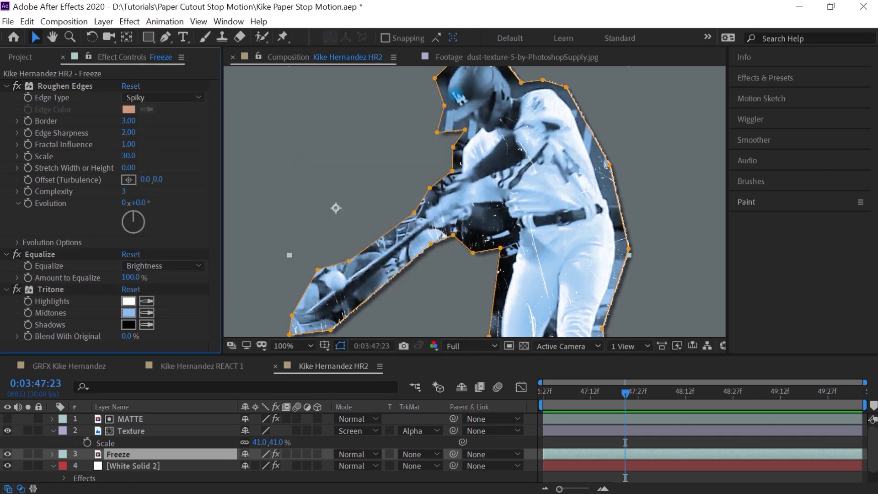
click(20, 57)
Step: Add paper Texture.psd to the HR2 composition as layer 5 behind the batter
click(120, 195)
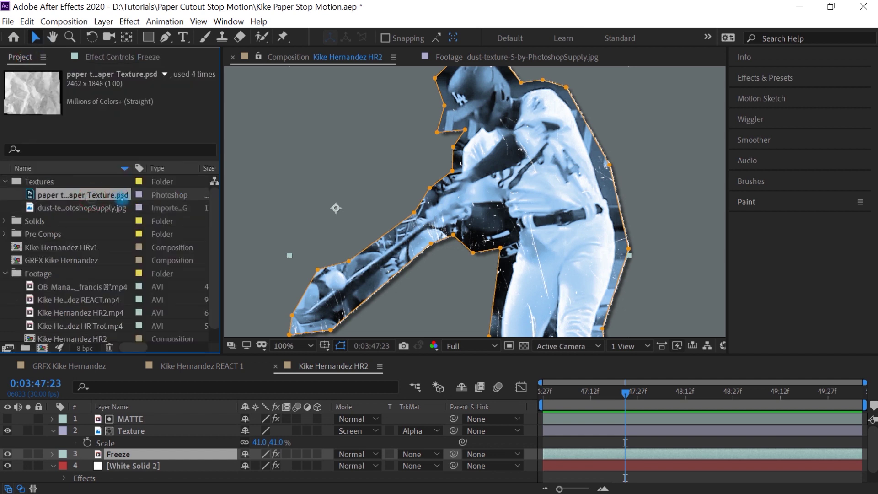
drag(123, 196, 172, 485)
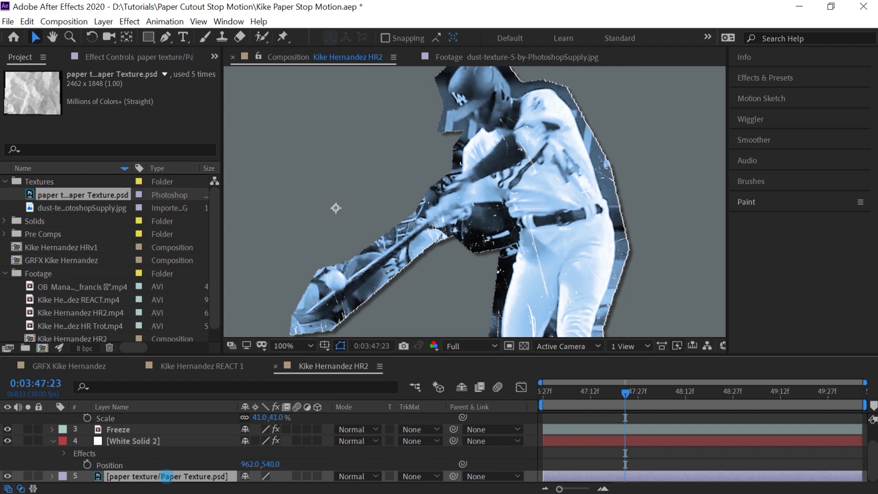
key(comma)
key(period)
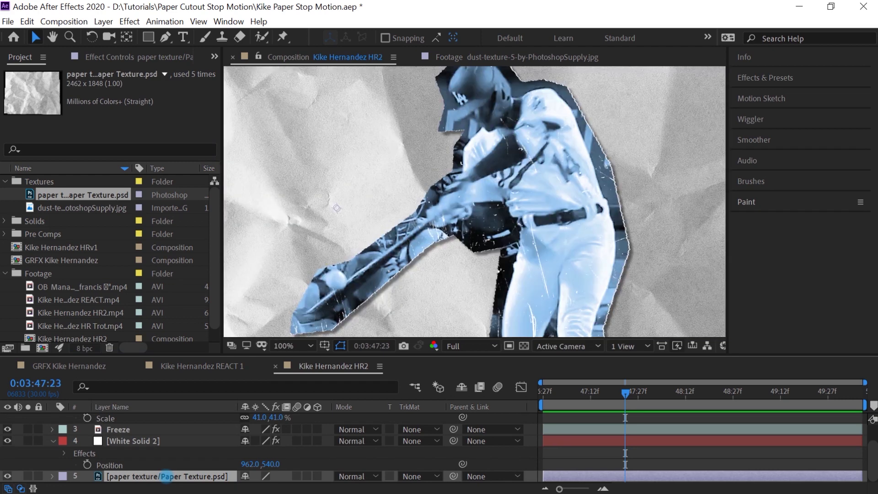
Step: Inspect the blue batter over the crumpled paper in a maximized viewer
key(grave)
key(h)
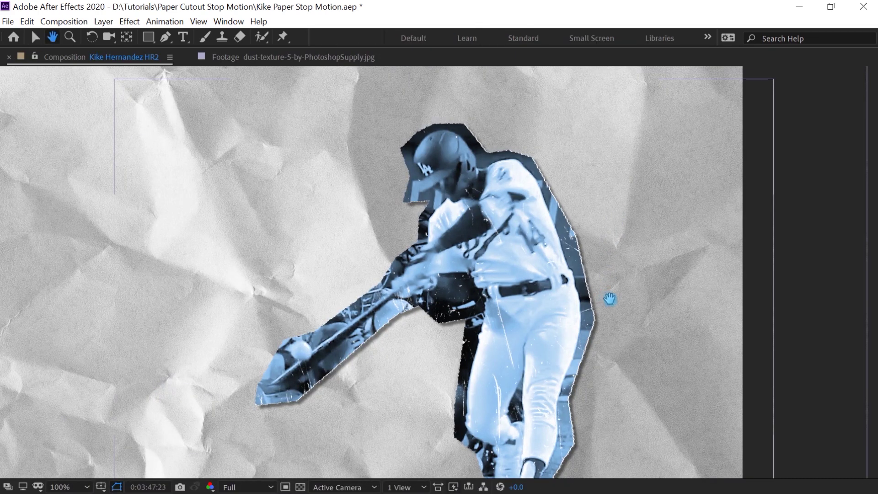
drag(610, 297, 620, 247)
key(v)
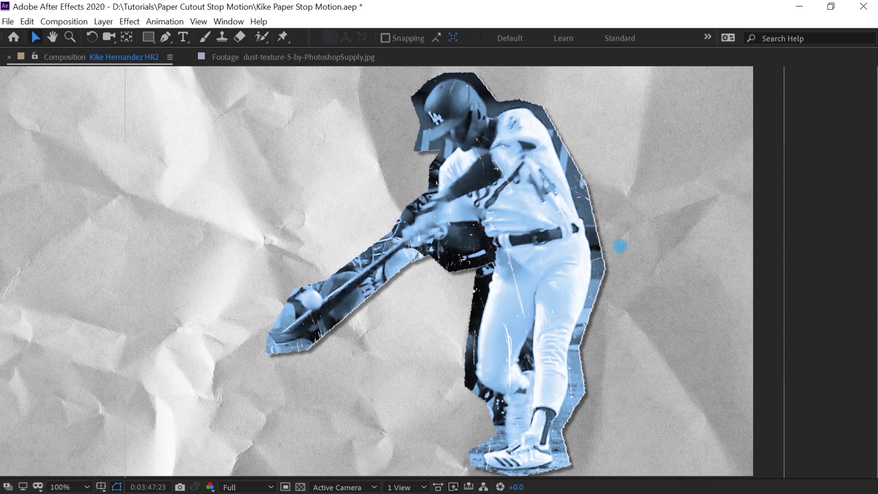
key(grave)
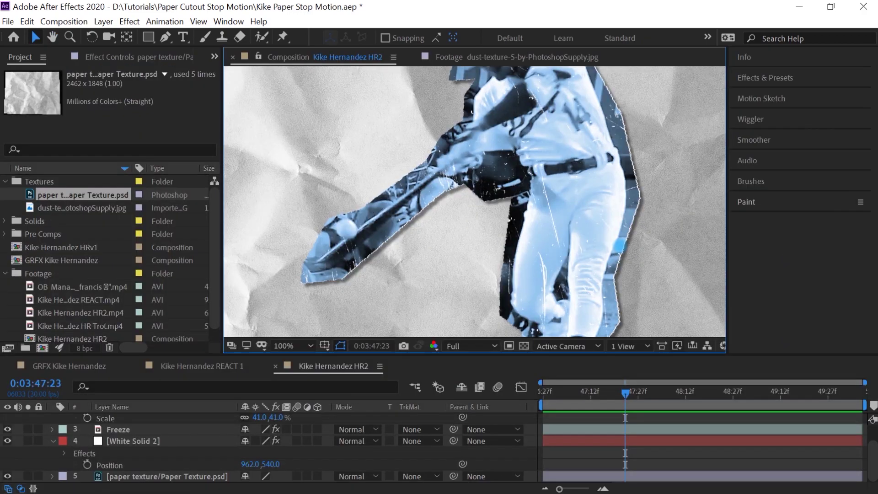
Step: Switch to GRFX Kike Hernandez, zoom the timeline, and scrub to 0:00:01:00
click(89, 368)
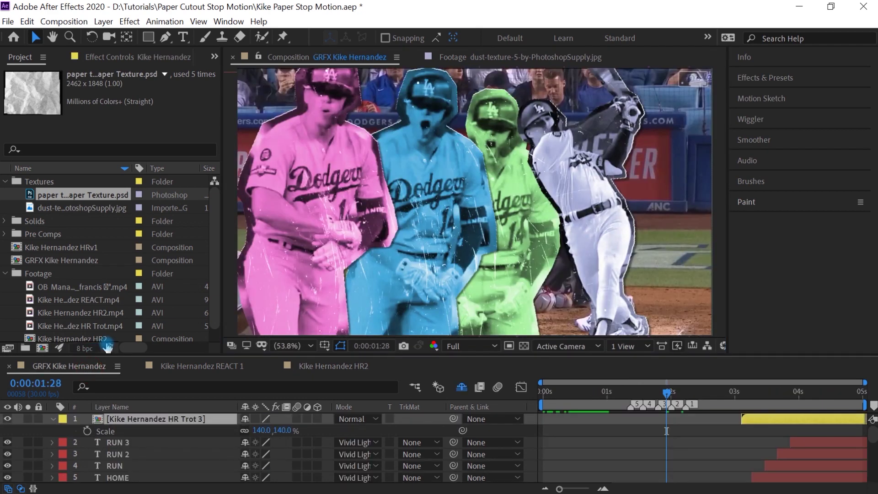
click(606, 392)
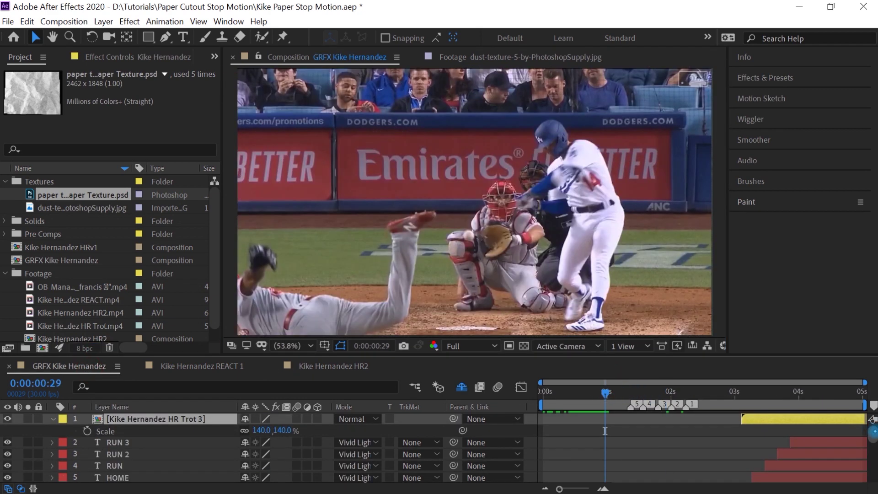
drag(873, 434, 873, 481)
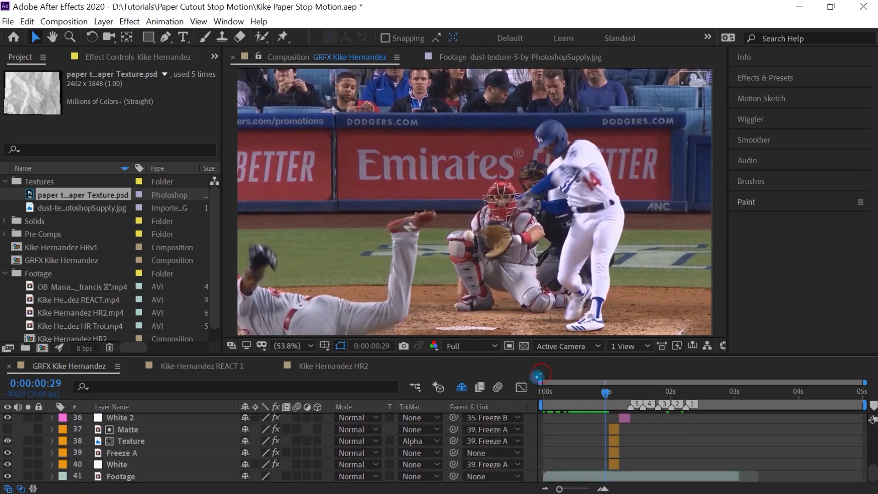
drag(540, 382, 590, 379)
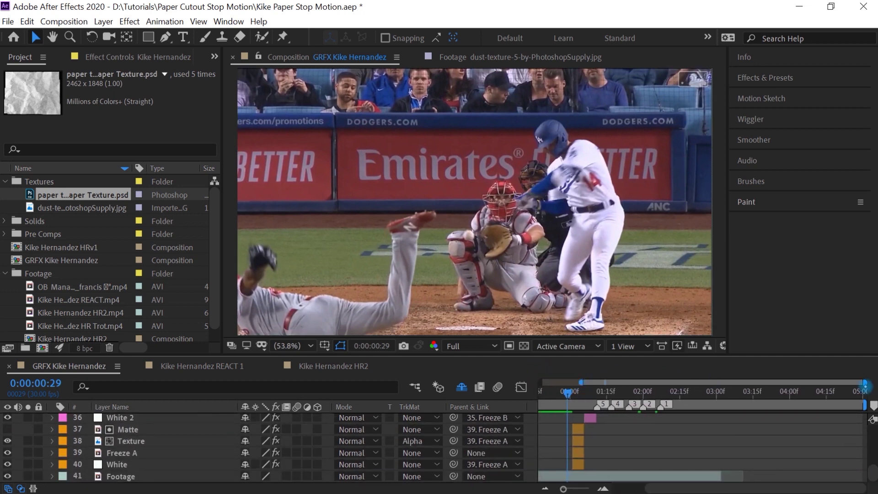
drag(864, 381, 703, 382)
drag(582, 393, 648, 393)
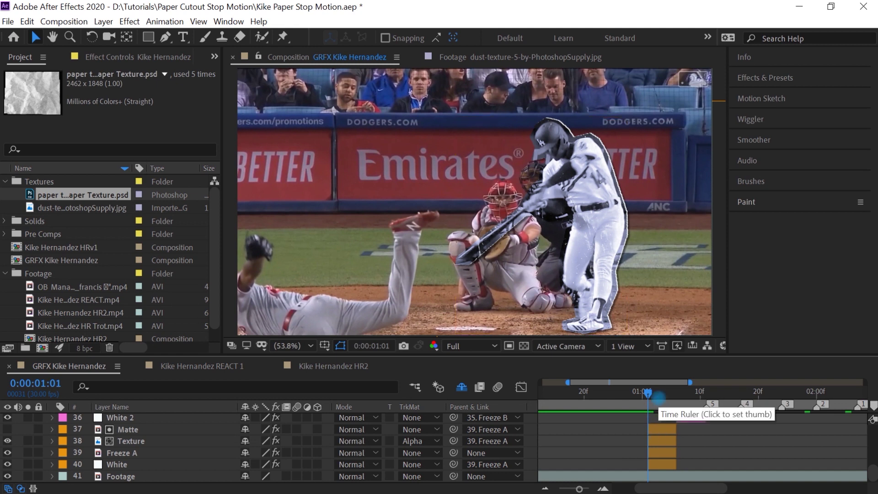
Step: Step forward past 0:00:01:08 to reveal the green cutout
key(Page_Down)
key(Page_Down)
key(Page_Down)
key(Page_Down)
key(Page_Down)
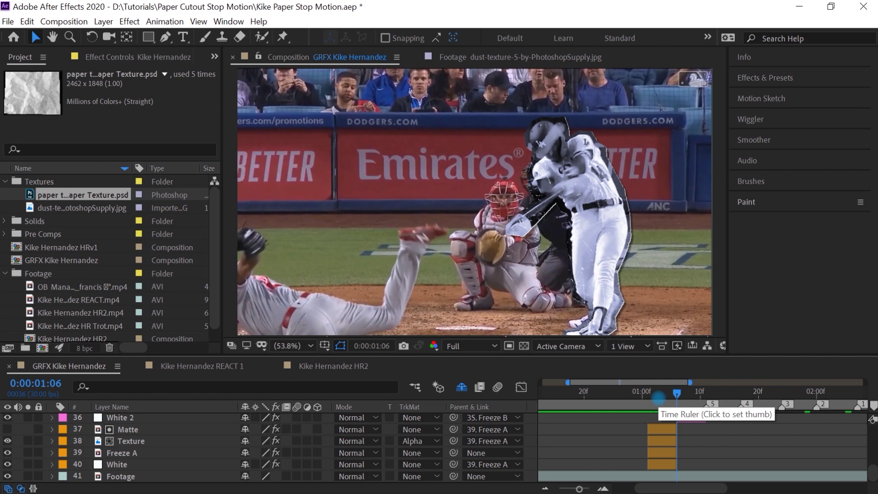
scroll(872, 464, up, 5)
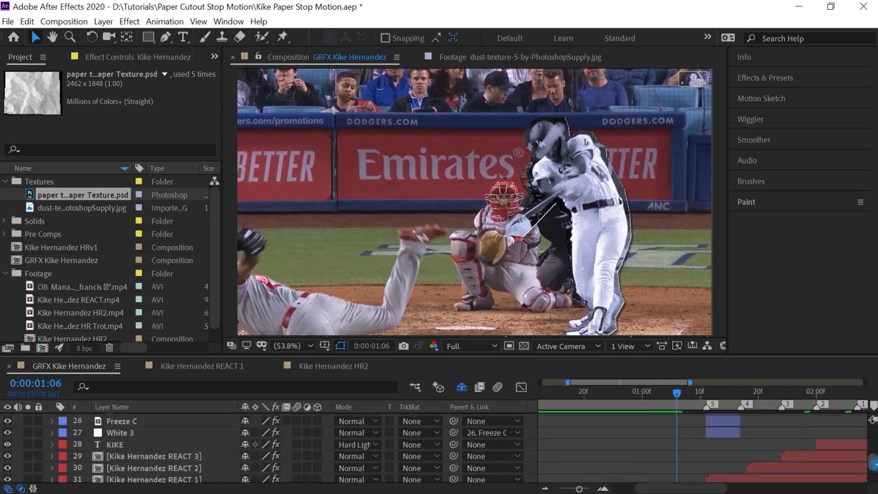
scroll(872, 464, down, 1)
key(Page_Down)
key(Page_Down)
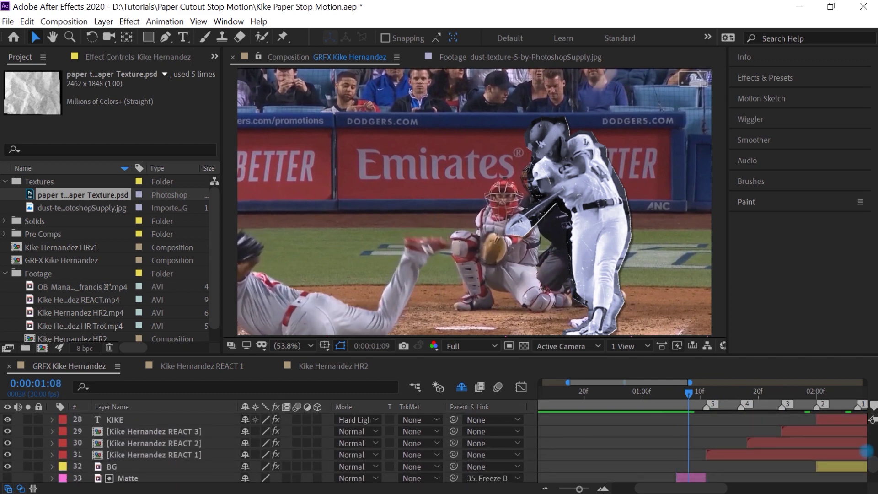
key(Page_Down)
key(Page_Down)
key(Page_Down)
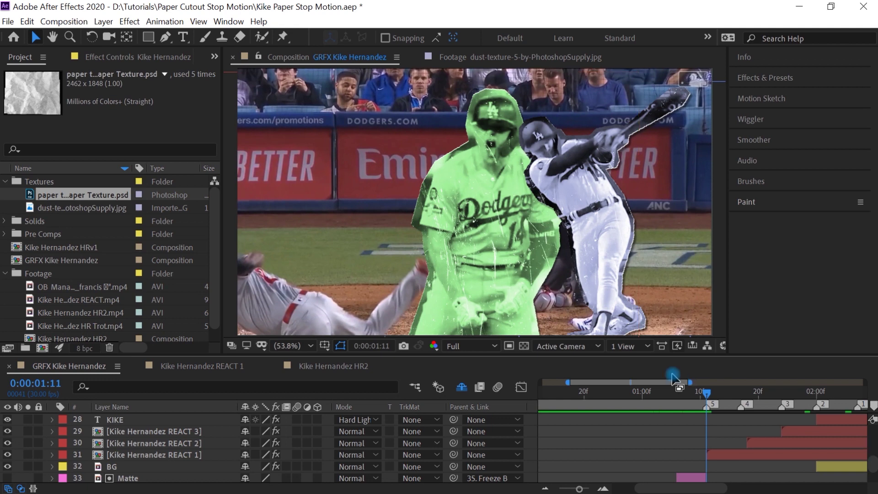
click(514, 137)
Step: Step to the blue cutout and on to the pink cutout at 0:00:01:26
key(Page_Down)
key(Page_Down)
key(Page_Down)
key(Page_Down)
key(Page_Down)
key(Page_Down)
key(Page_Down)
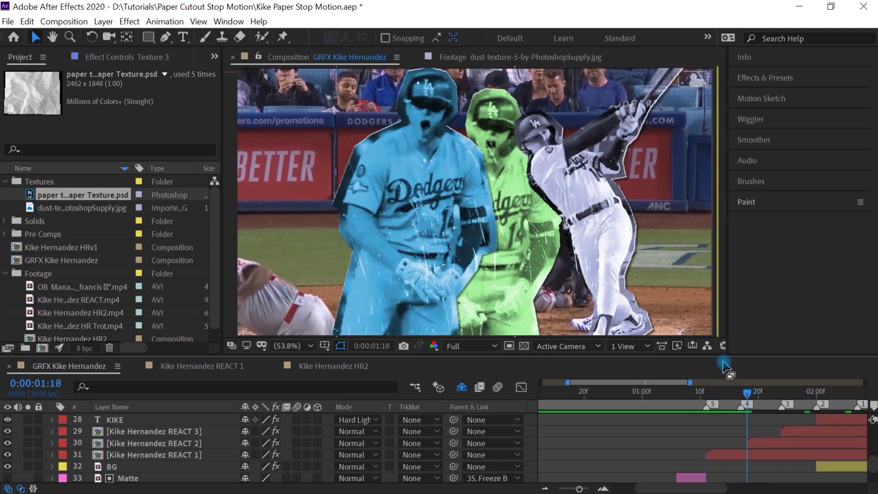
mouse_move(748, 388)
mouse_down()
mouse_move(731, 392)
mouse_move(753, 390)
mouse_up()
drag(470, 224, 496, 225)
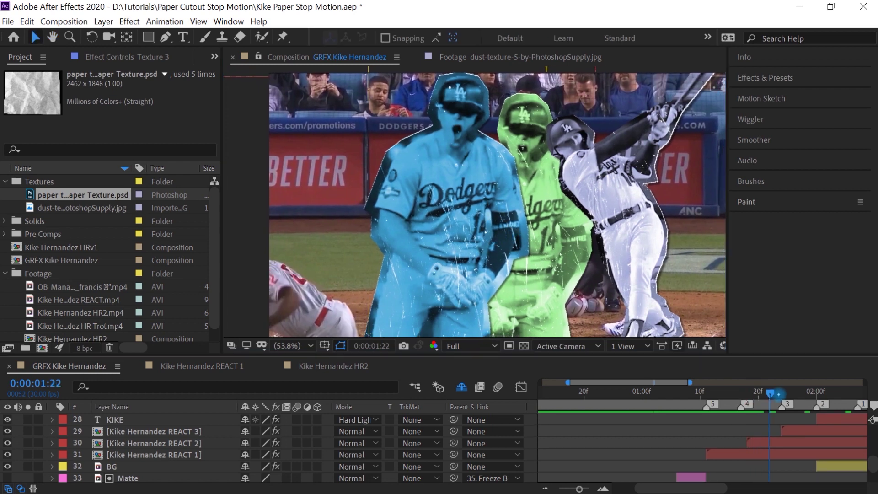
drag(752, 391, 793, 392)
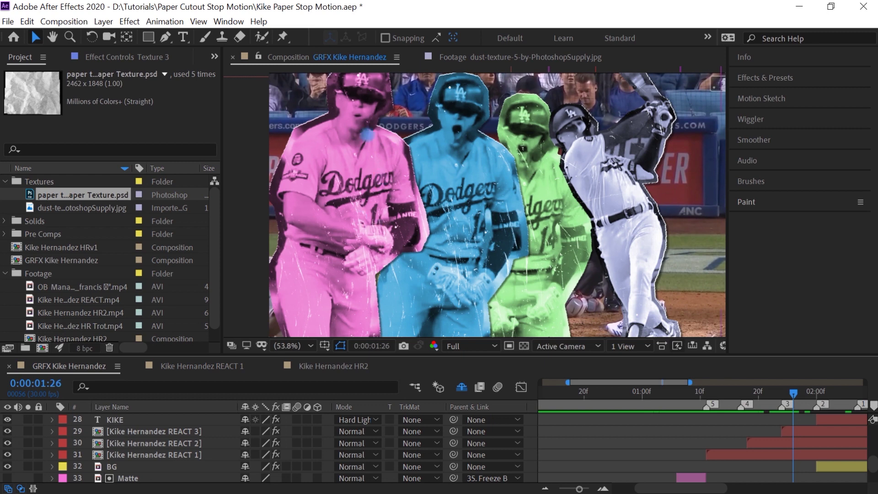
drag(672, 382, 725, 382)
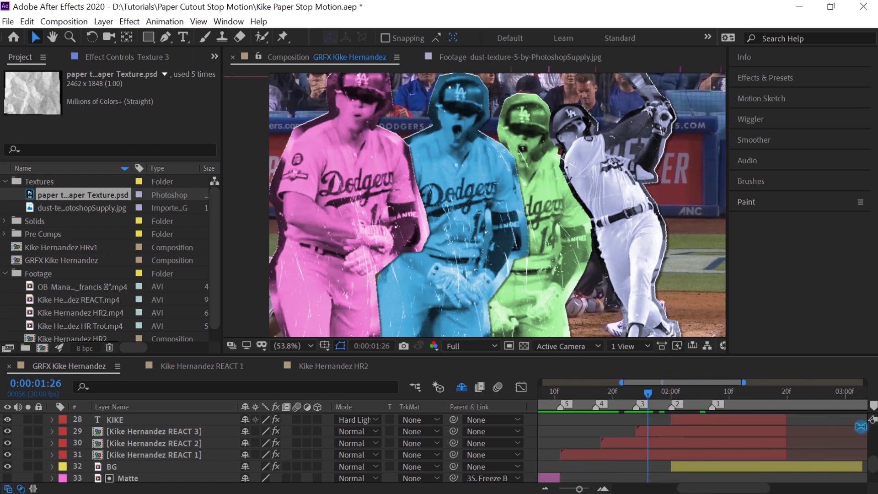
scroll(860, 448, up, 8)
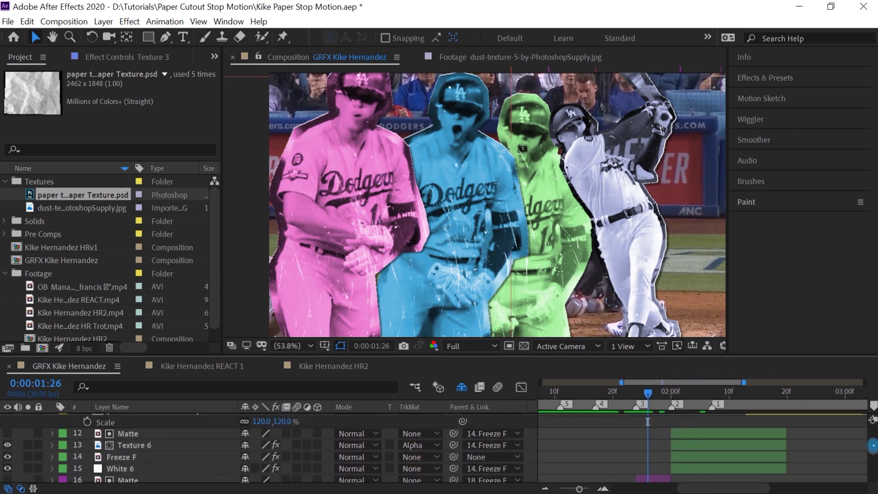
Step: Advance the preview past the KIKE title to 0:00:02:14
drag(648, 392, 705, 391)
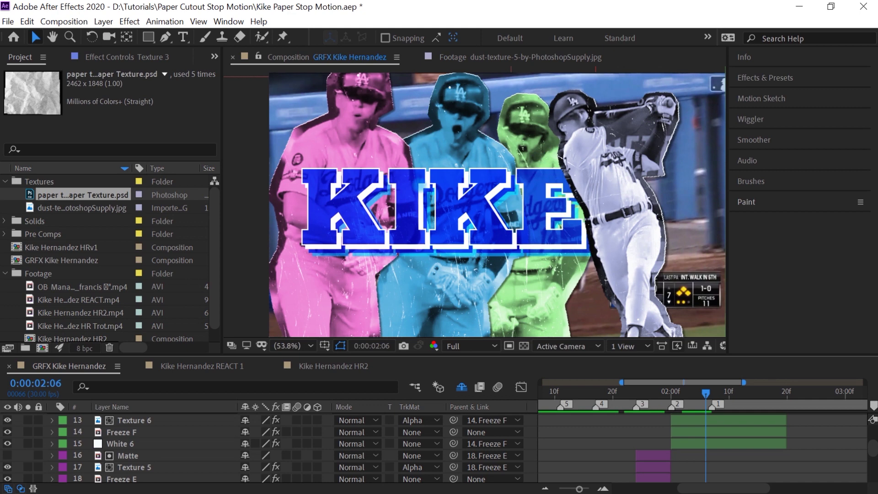
scroll(708, 444, up, 5)
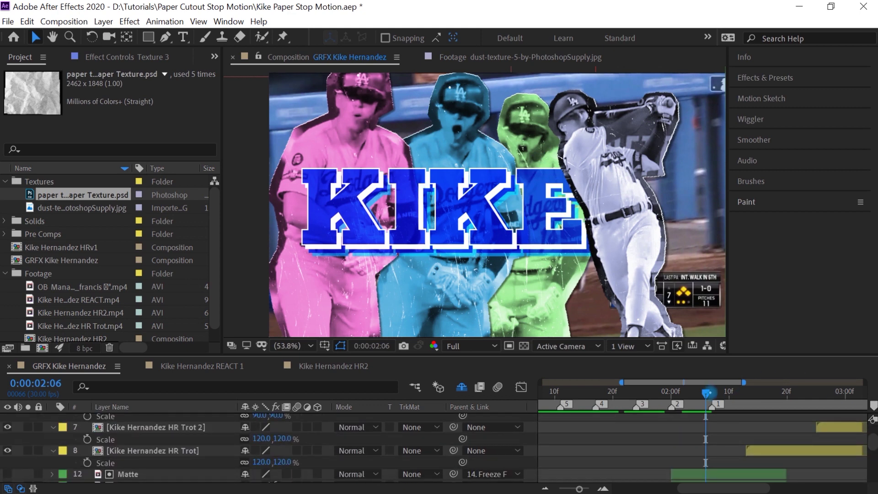
drag(707, 392, 752, 393)
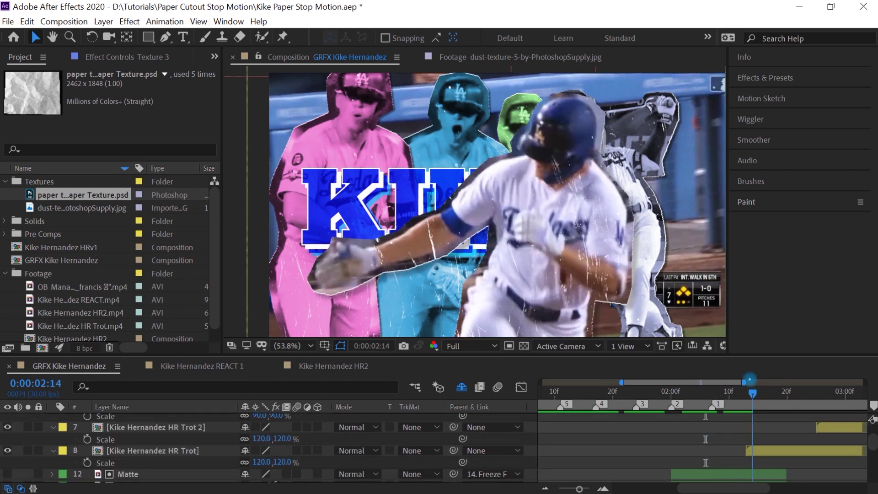
Step: Pan the viewer and scrub on to the home-run trot at 0:00:02:28
key(h)
drag(648, 224, 607, 231)
key(v)
drag(752, 392, 838, 398)
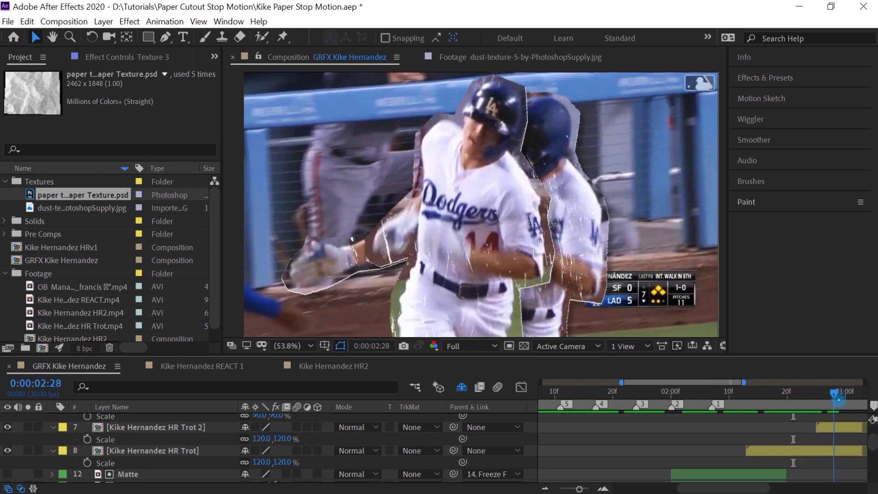
drag(732, 382, 796, 385)
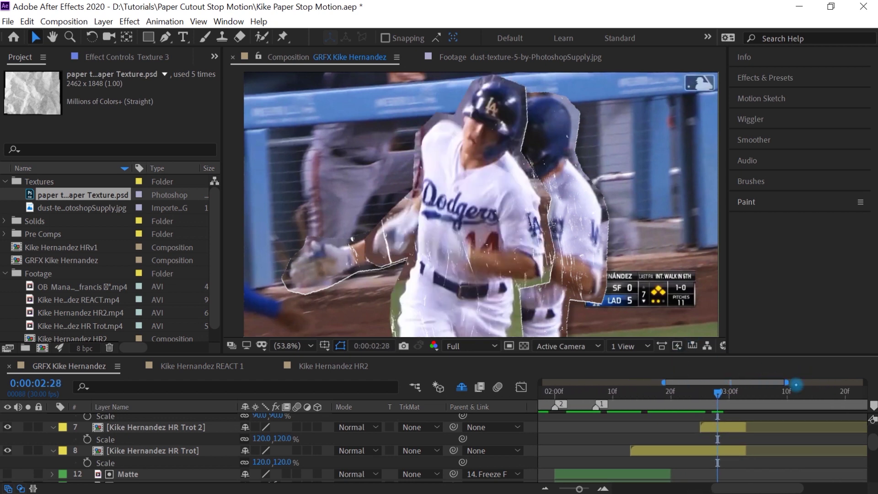
scroll(787, 384, up, 5)
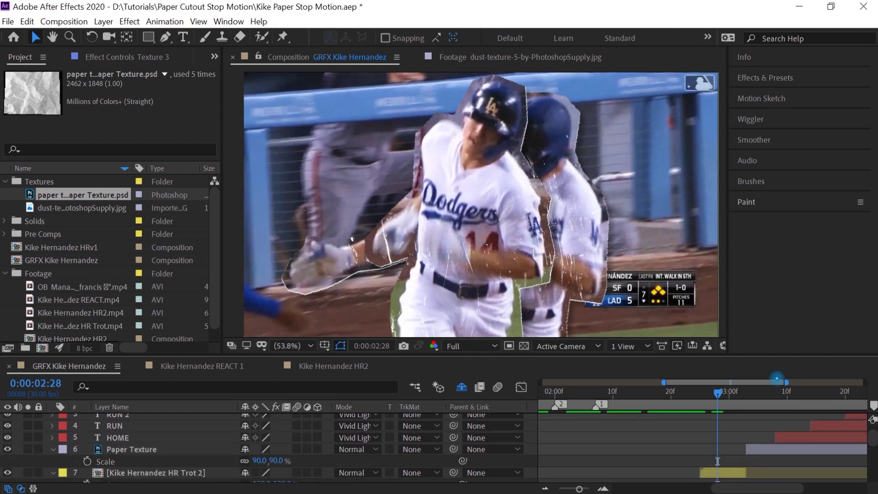
Step: Scrub from 0:00:03:04 to 0:00:04:08, revealing the blue HOME and three RUN titles
drag(718, 392, 752, 392)
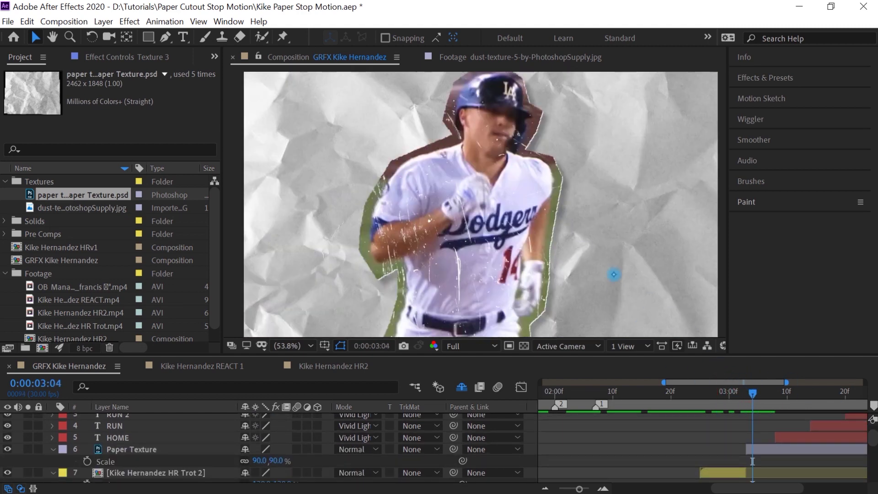
scroll(873, 432, up, 3)
scroll(872, 432, down, 2)
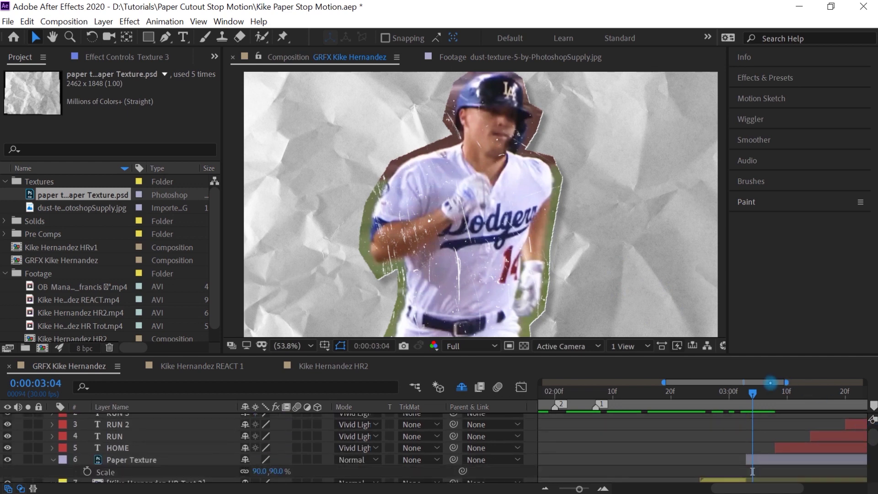
drag(766, 392, 862, 410)
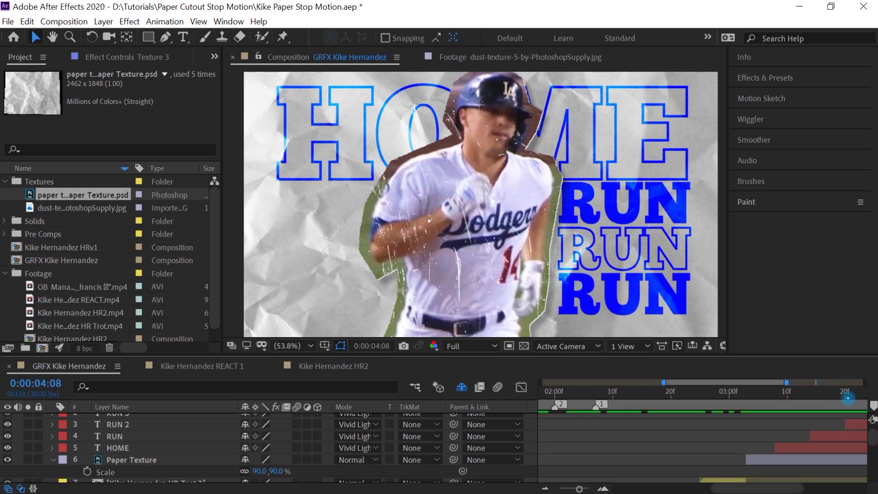